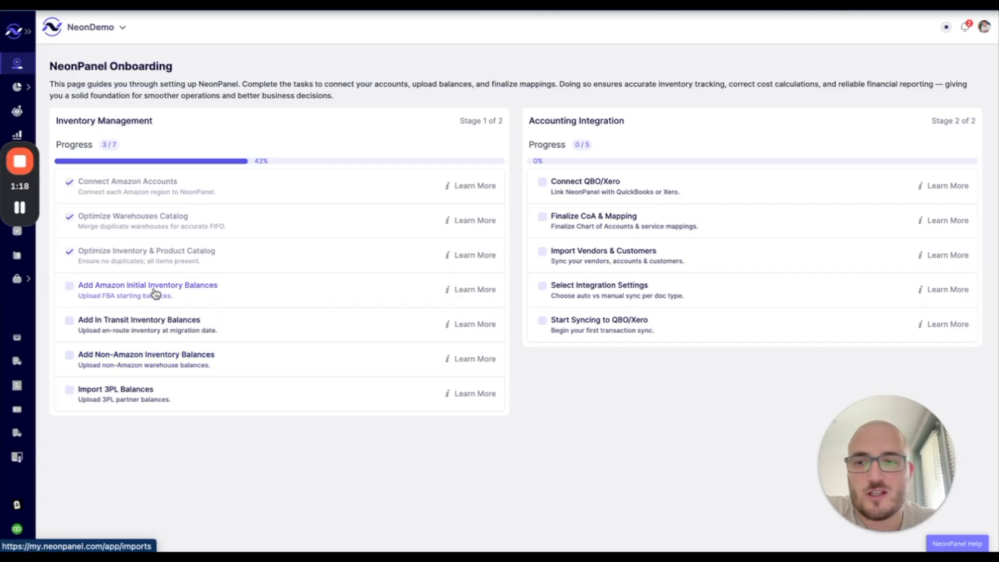
- Open Data Uploads through 'Add Amazon Initial Inventory Balances' and dismiss the account menu
click(192, 289)
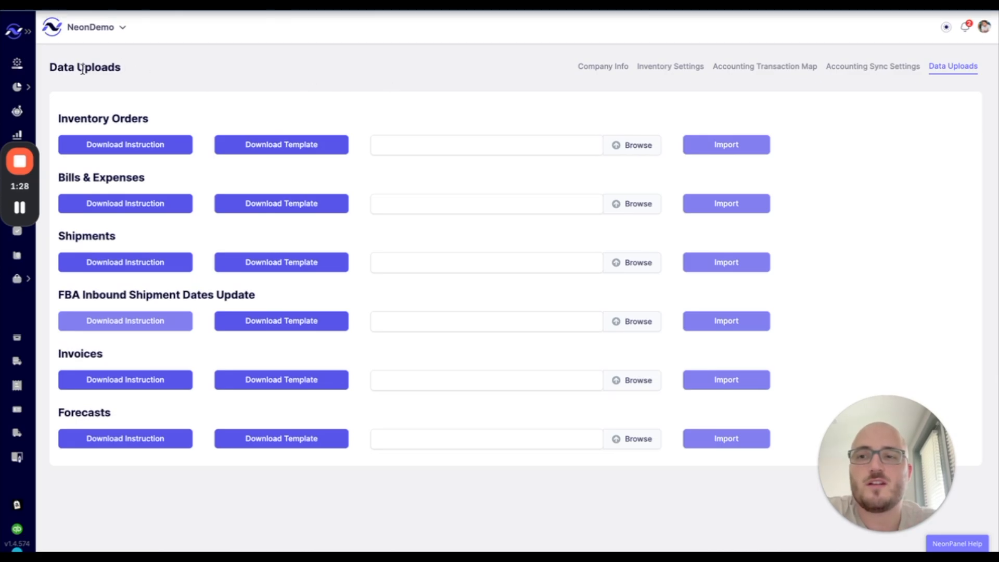
click(985, 27)
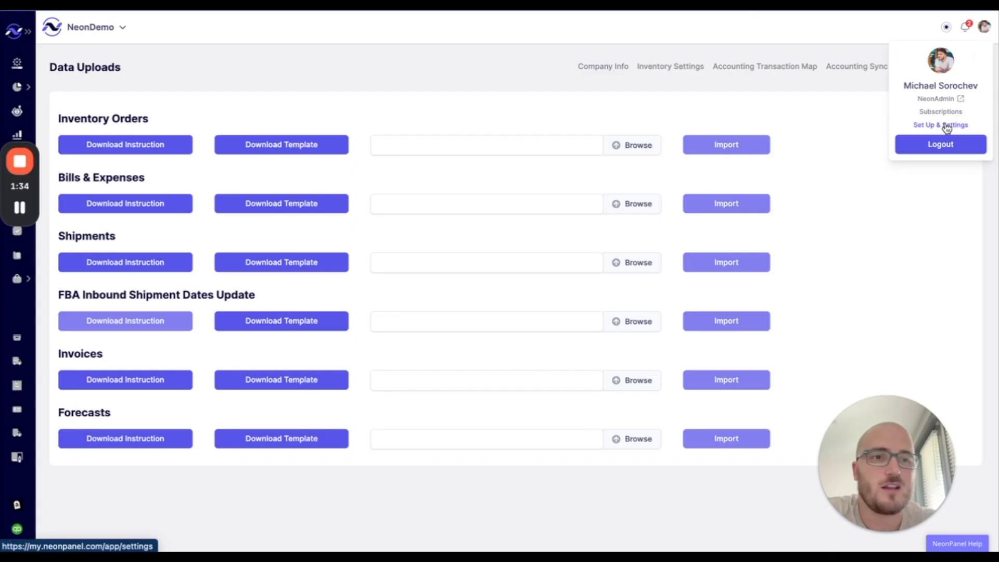
click(443, 80)
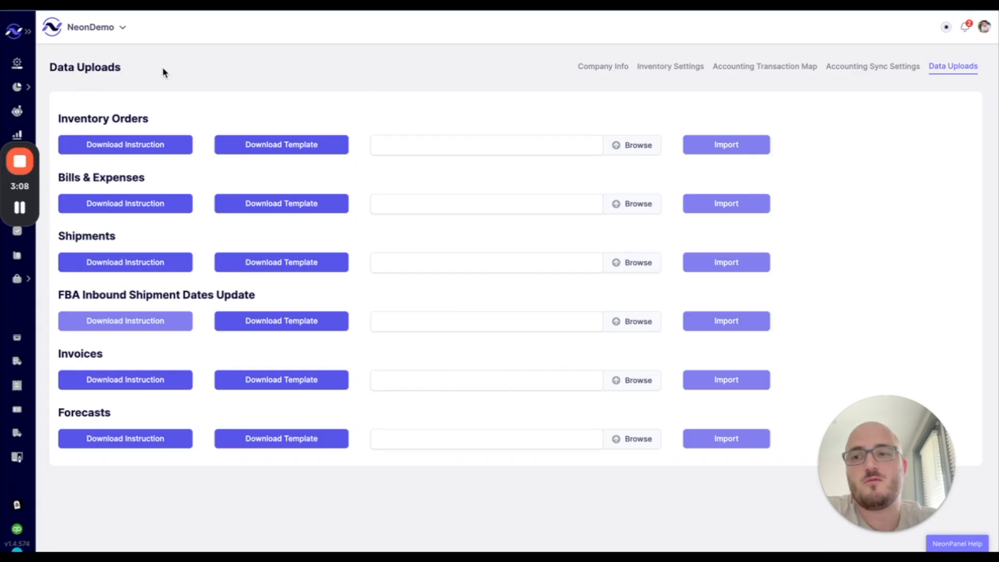
- Go back to the Onboarding checklist, which shows inventory setup at 3 of 7
drag(36, 179, 34, 195)
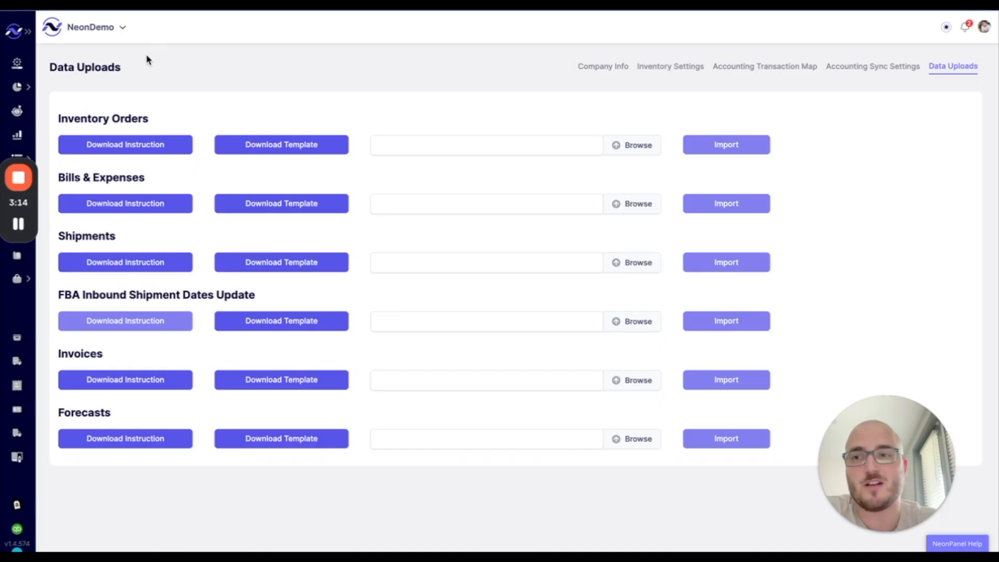
click(57, 65)
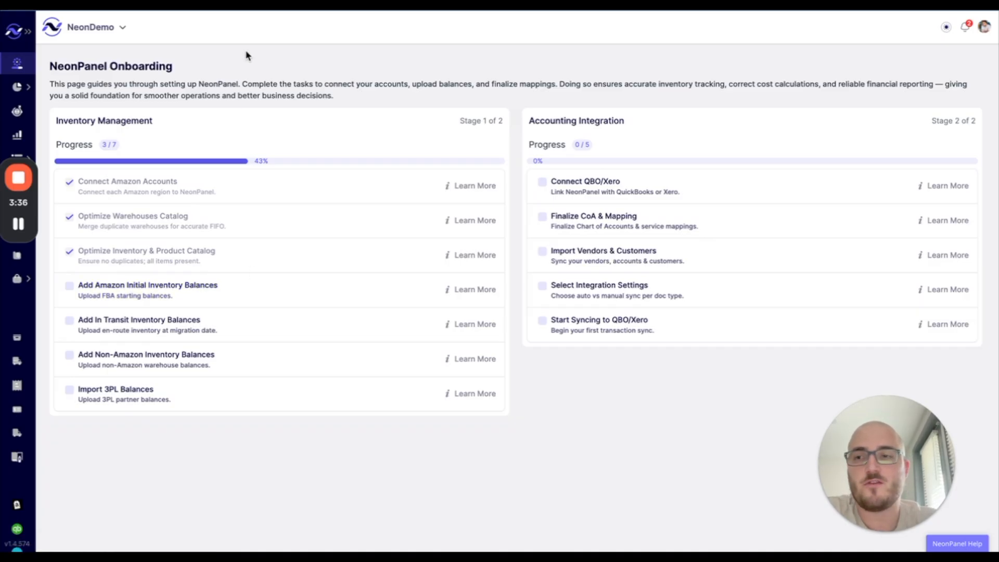
- Open FBA Inventory Starting Data from the Onboarding section of Reports
click(18, 136)
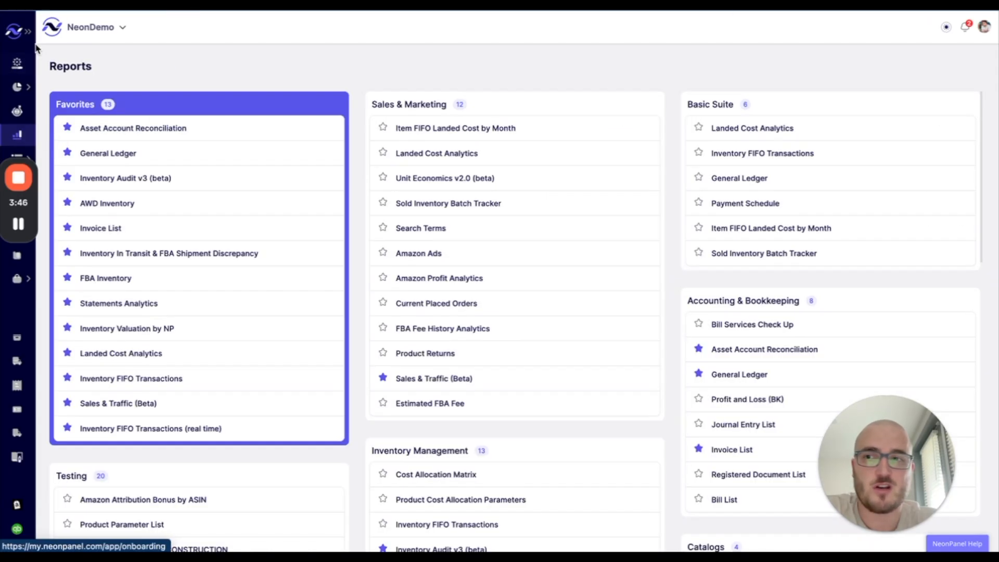
scroll(346, 179, down, 10)
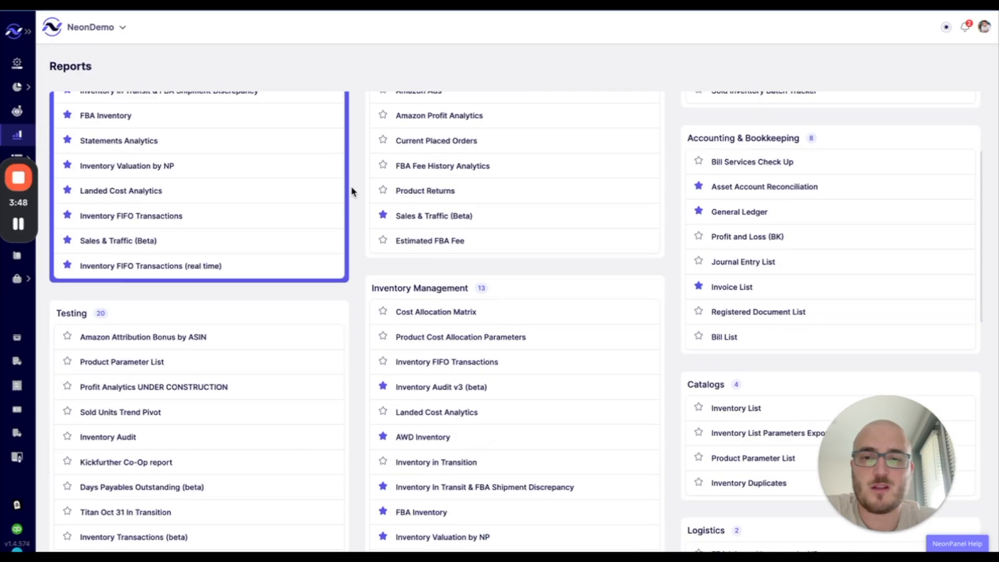
scroll(352, 180, down, 6)
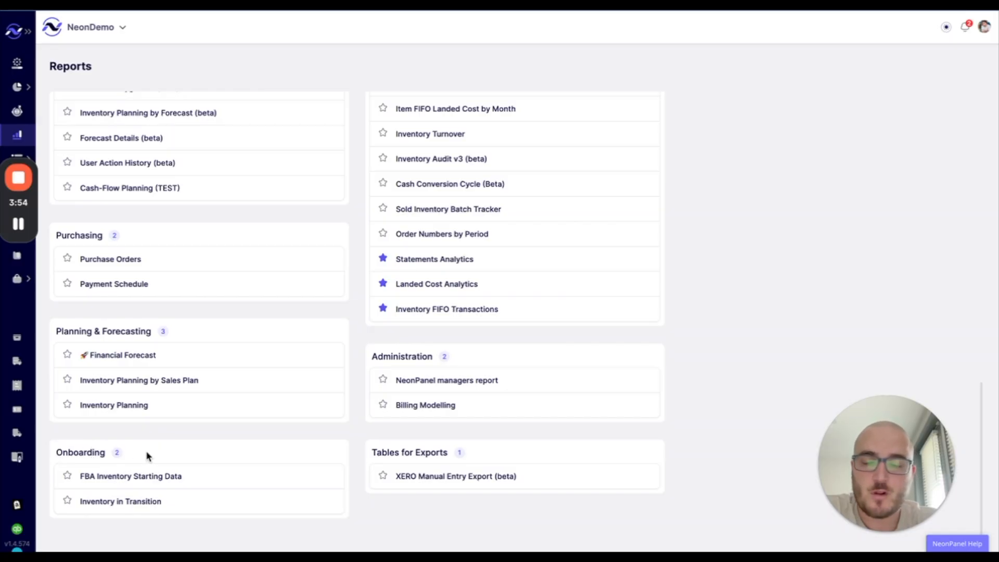
click(112, 477)
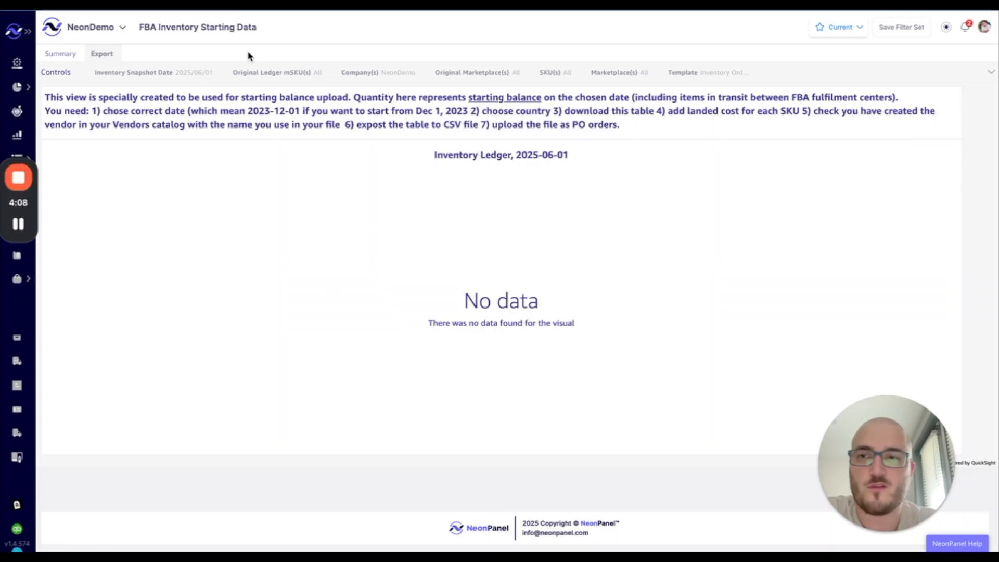
- Add Florida Deals to the report's companies and review the 2025-06-01 ledger columns
click(97, 29)
scroll(114, 194, down, 3)
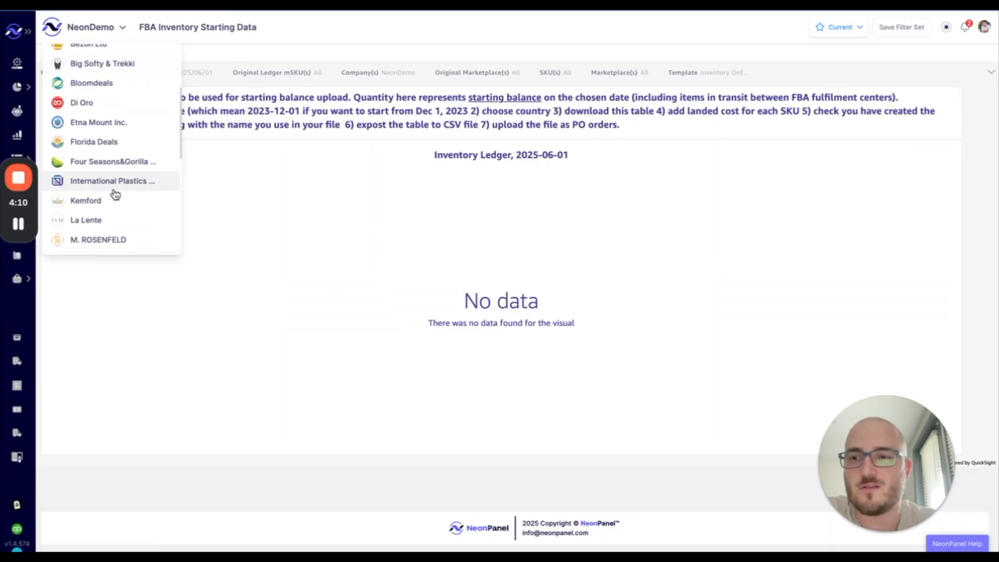
click(105, 140)
click(325, 34)
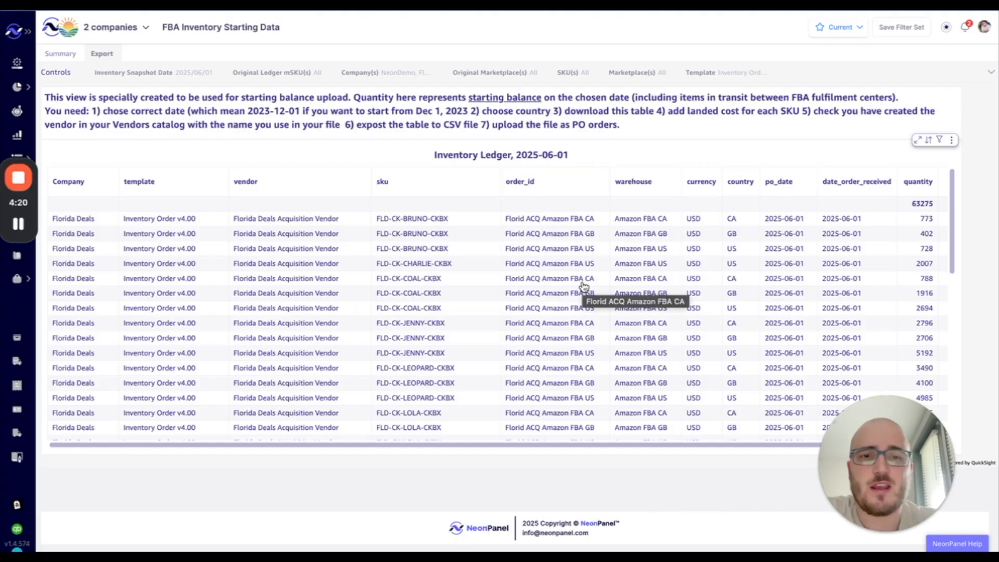
scroll(583, 285, right, 1)
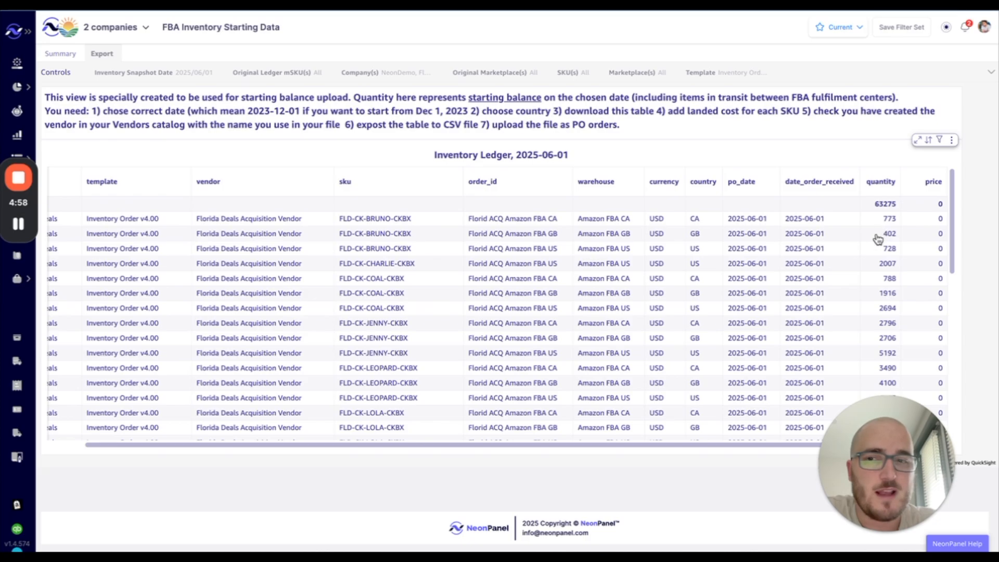
scroll(266, 272, left, 3)
scroll(266, 272, right, 3)
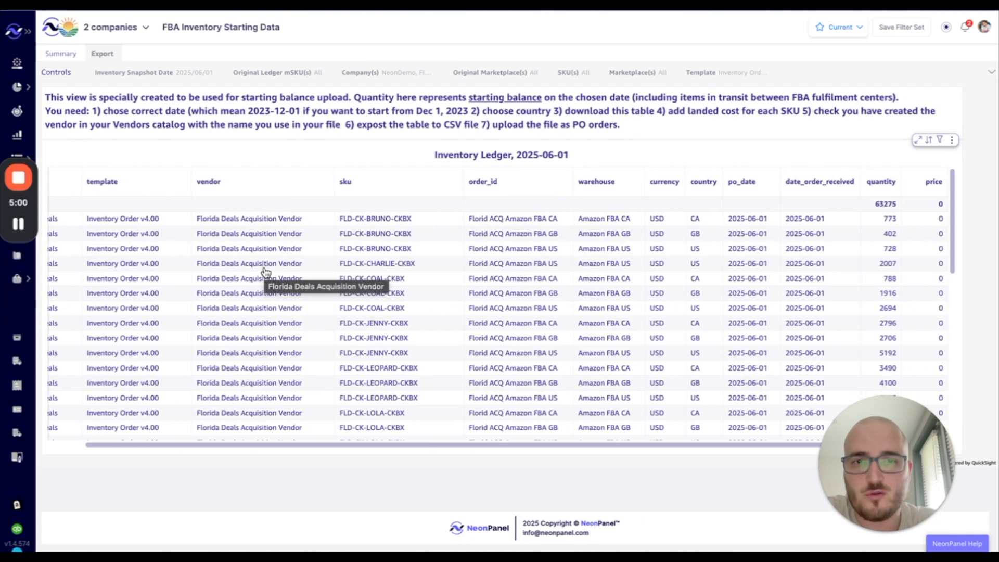
click(951, 141)
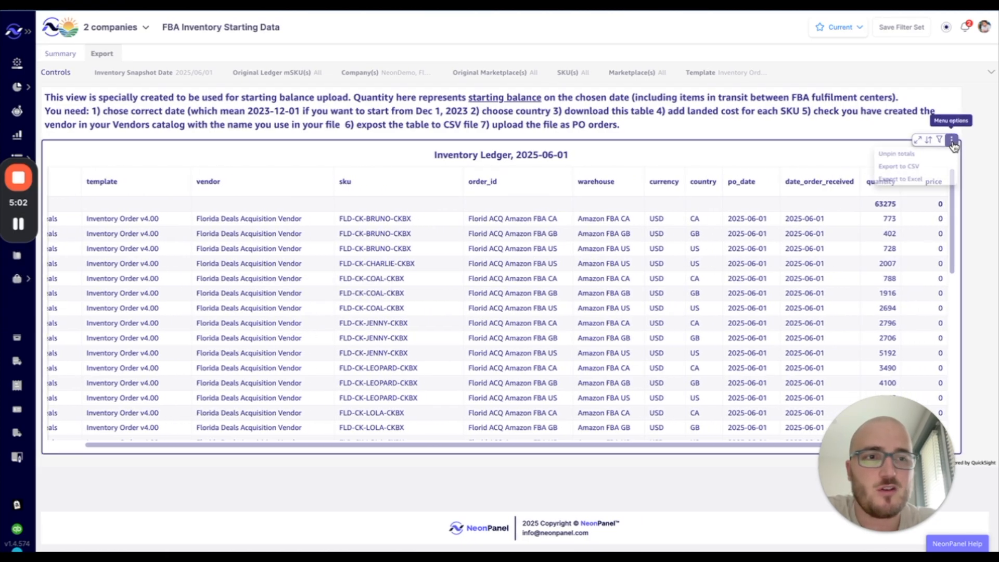
click(908, 182)
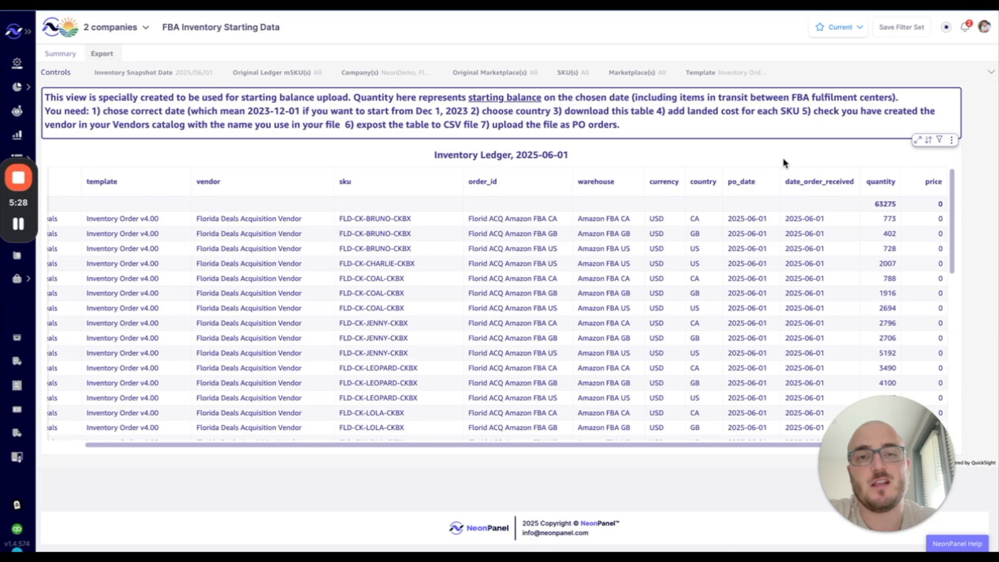
- Switch to the NP Bulk Uploads Orders sheet and review its 12 order rows
key(ctrl+Tab)
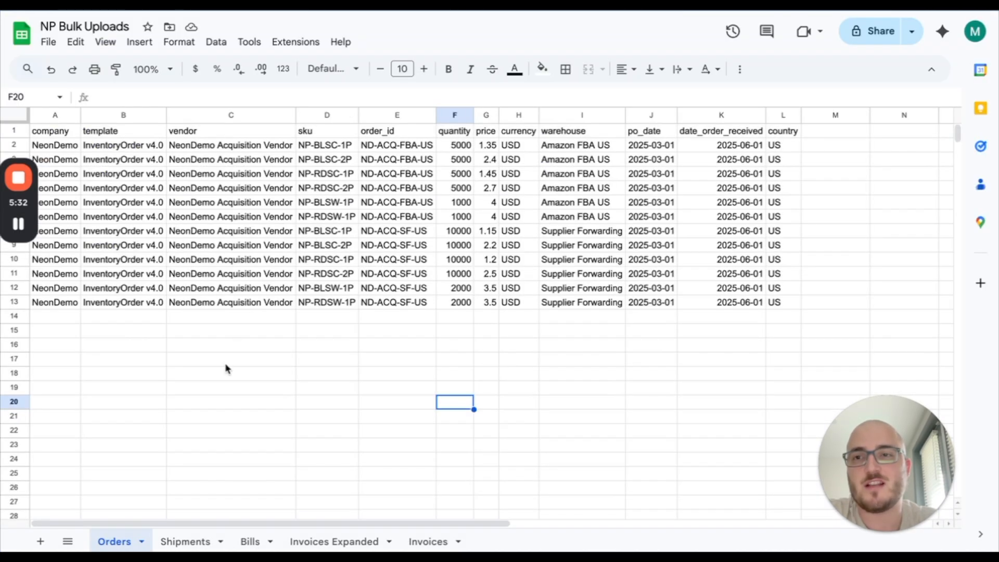
key(ctrl+shift+Tab)
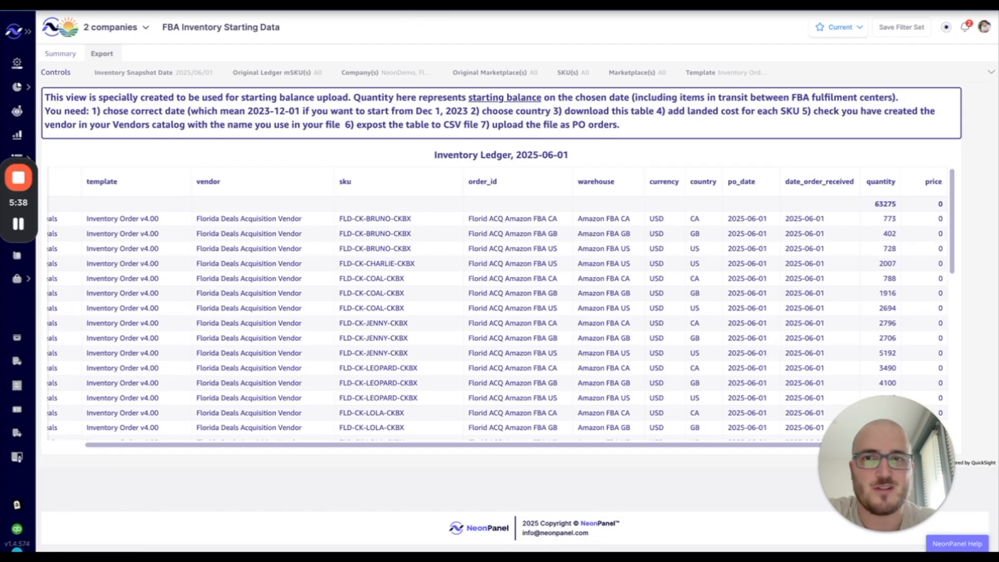
key(ctrl+Tab)
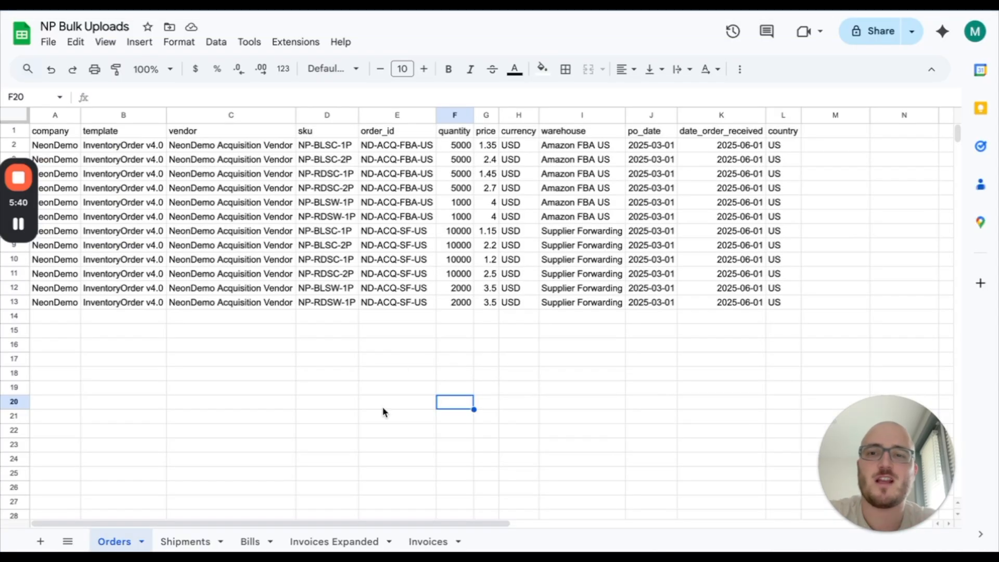
scroll(382, 408, right, 1)
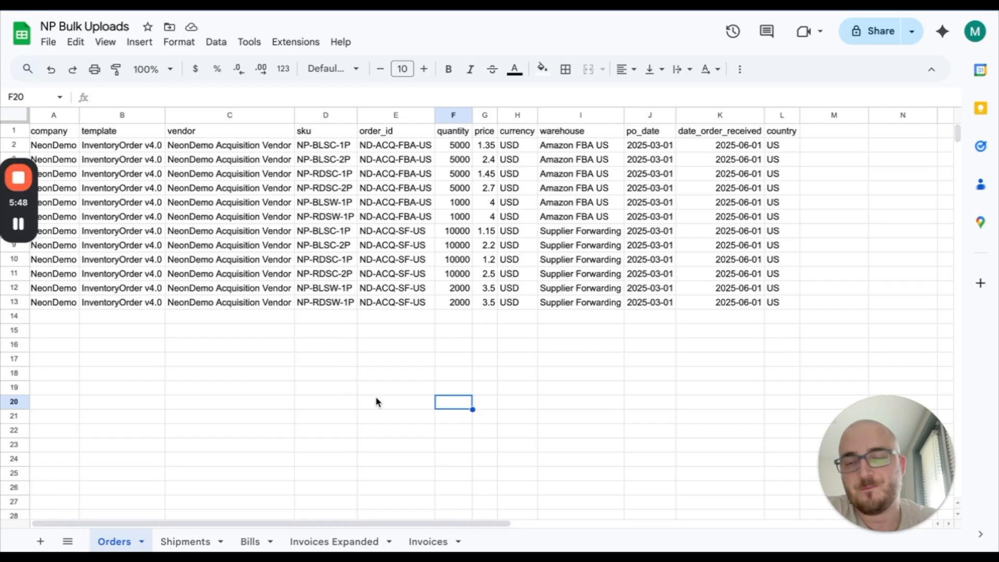
scroll(127, 173, left, 1)
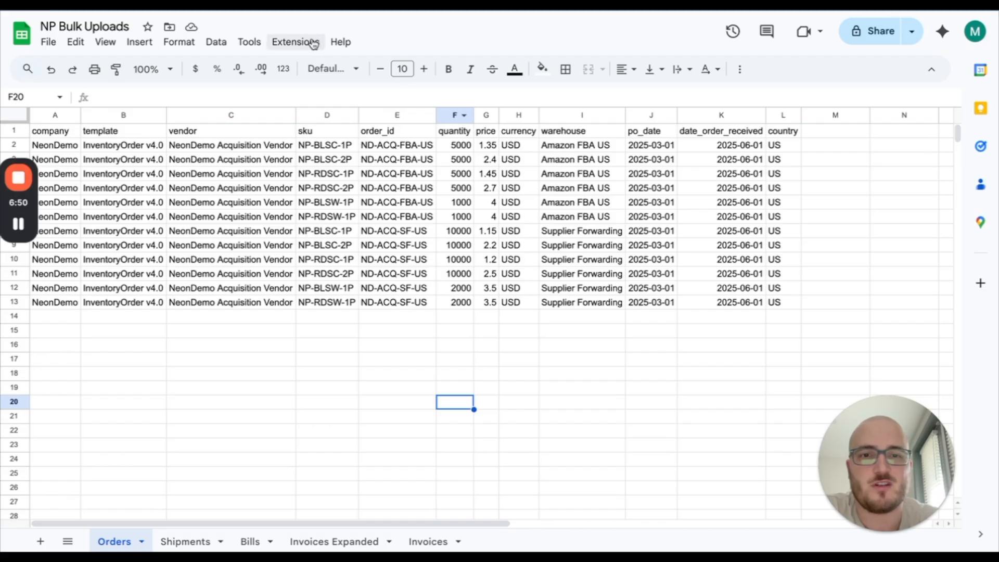
- Check the Warehouses list in the inventory catalog, then go back to the NP Bulk Uploads sheet
key(ctrl+Tab)
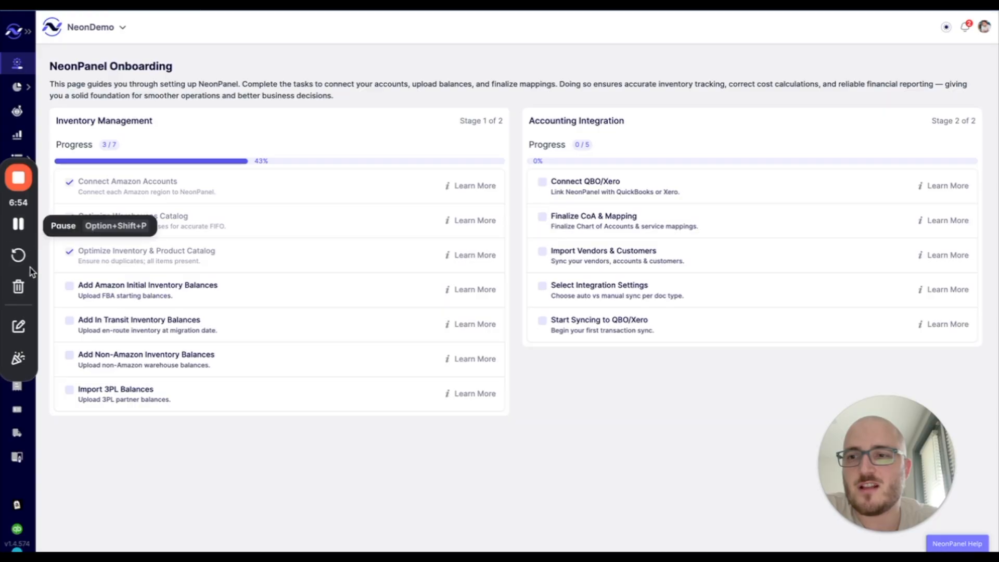
drag(35, 216, 36, 262)
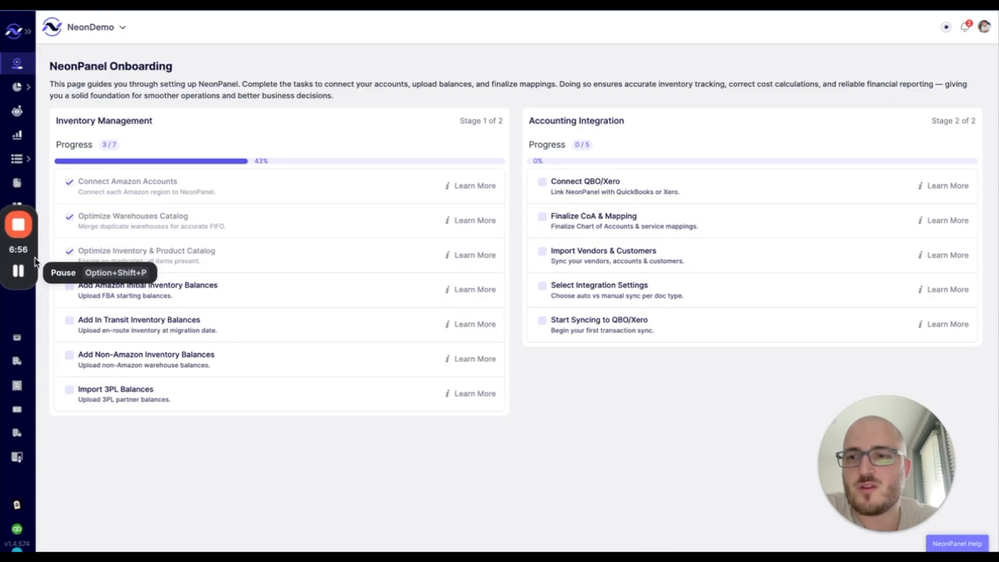
click(18, 159)
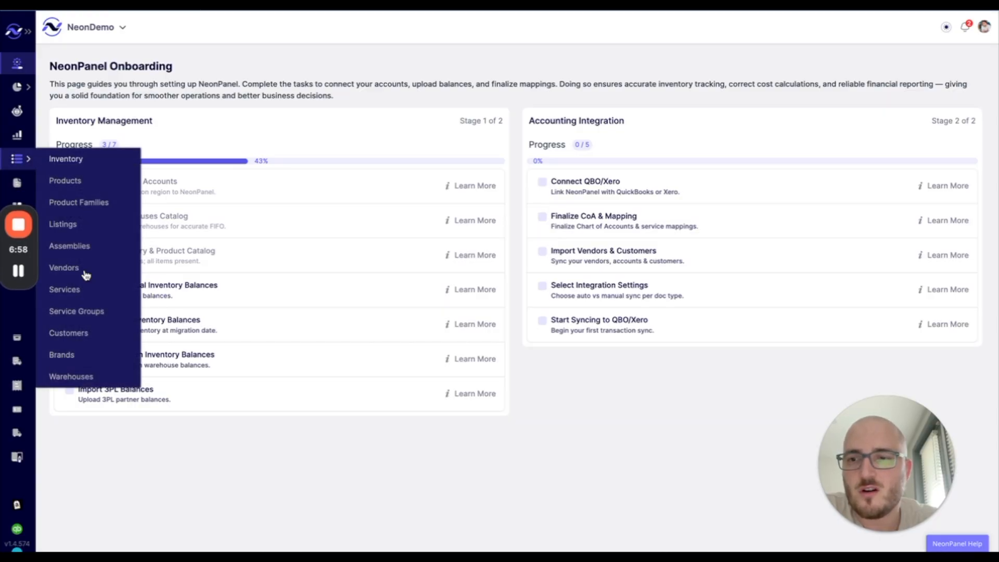
click(67, 378)
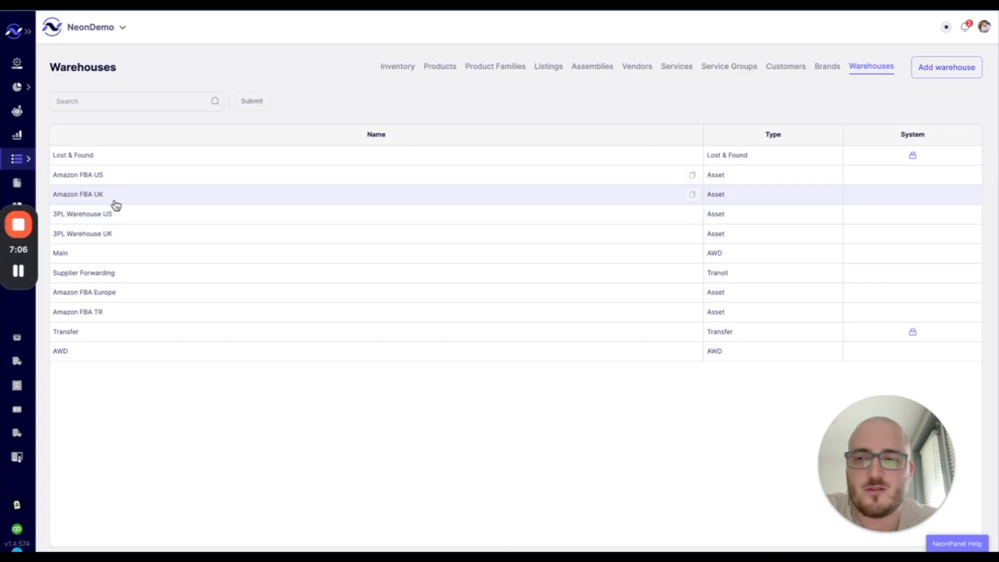
key(ctrl+Tab)
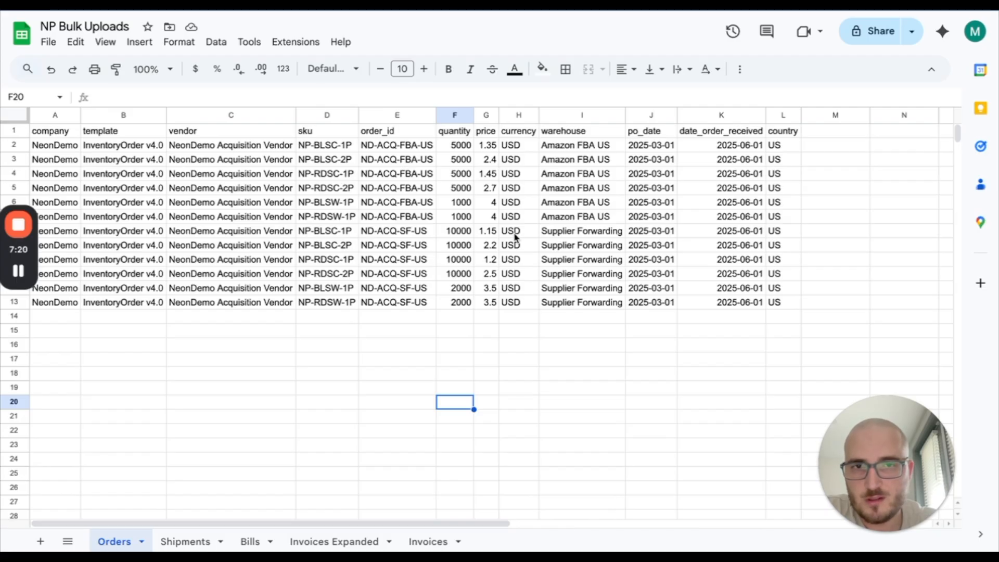
drag(552, 230, 548, 310)
click(543, 346)
click(523, 334)
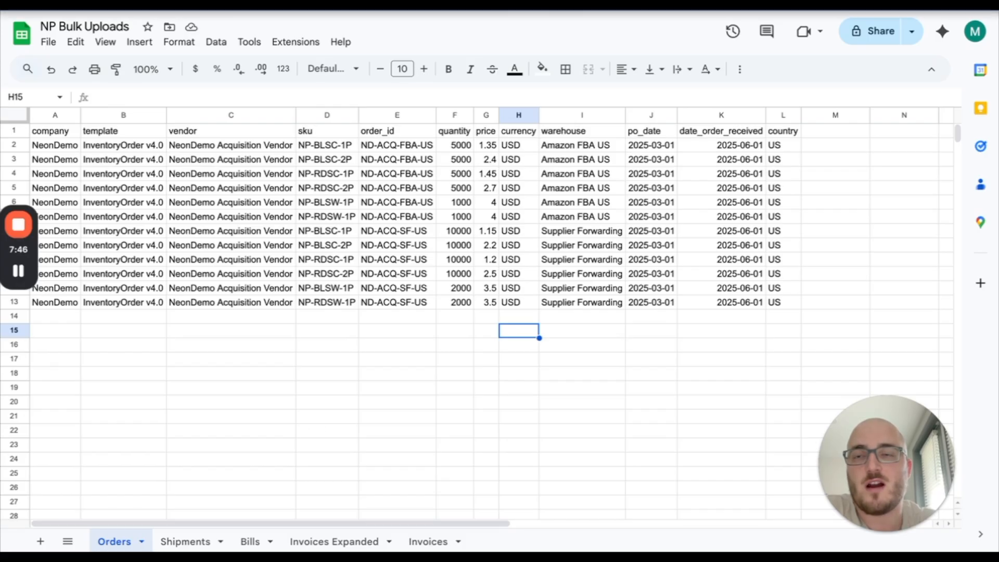
- Back in NeonPanel, check onboarding progress, then scroll Reports down to its Onboarding group
click(68, 6)
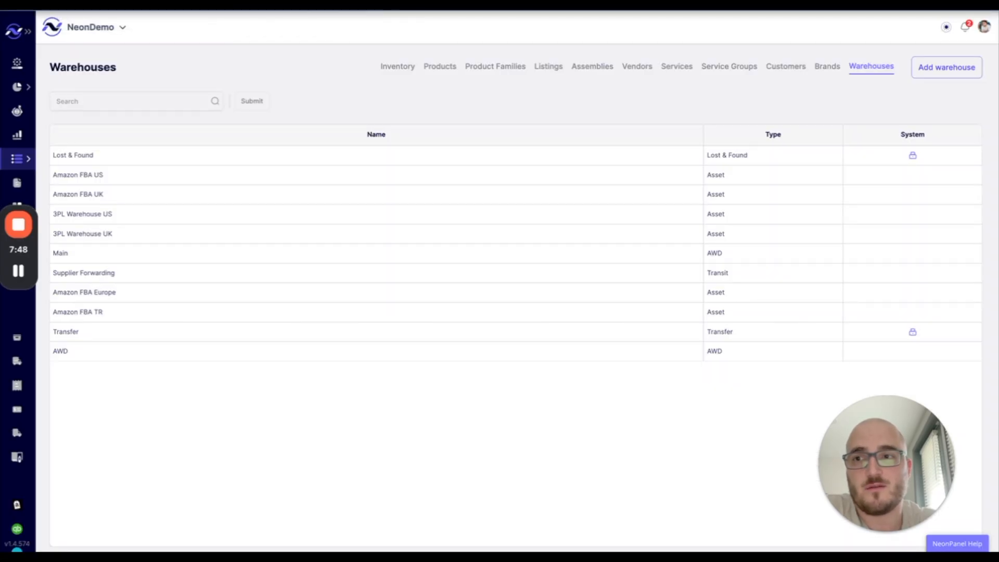
click(18, 137)
click(17, 63)
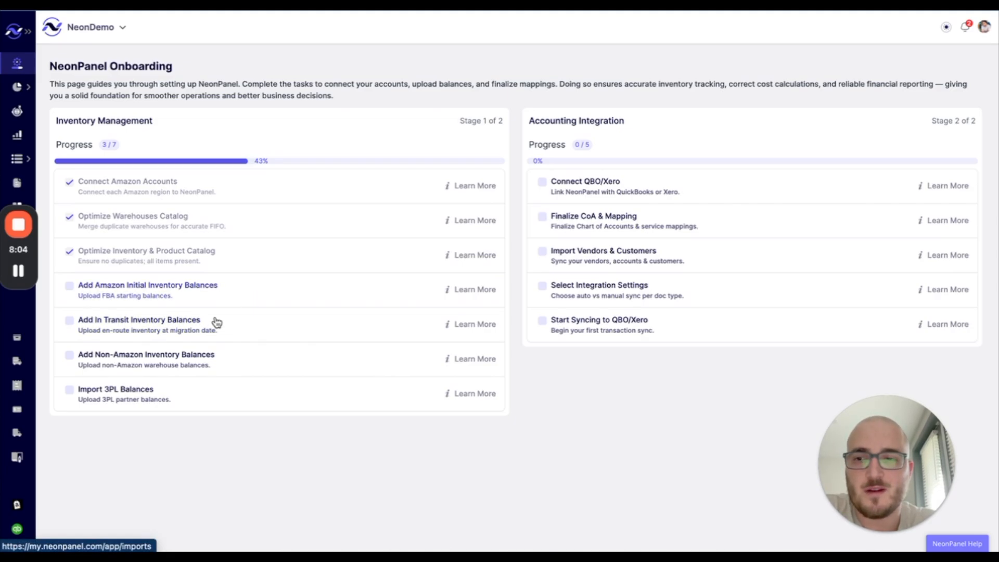
click(18, 134)
scroll(258, 330, down, 4)
scroll(258, 329, down, 10)
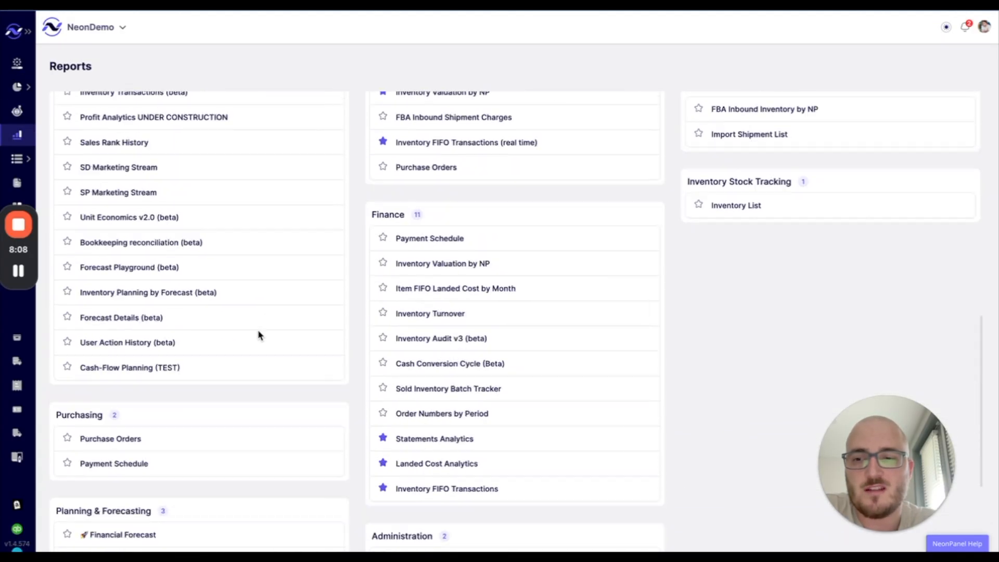
mouse_move(102, 507)
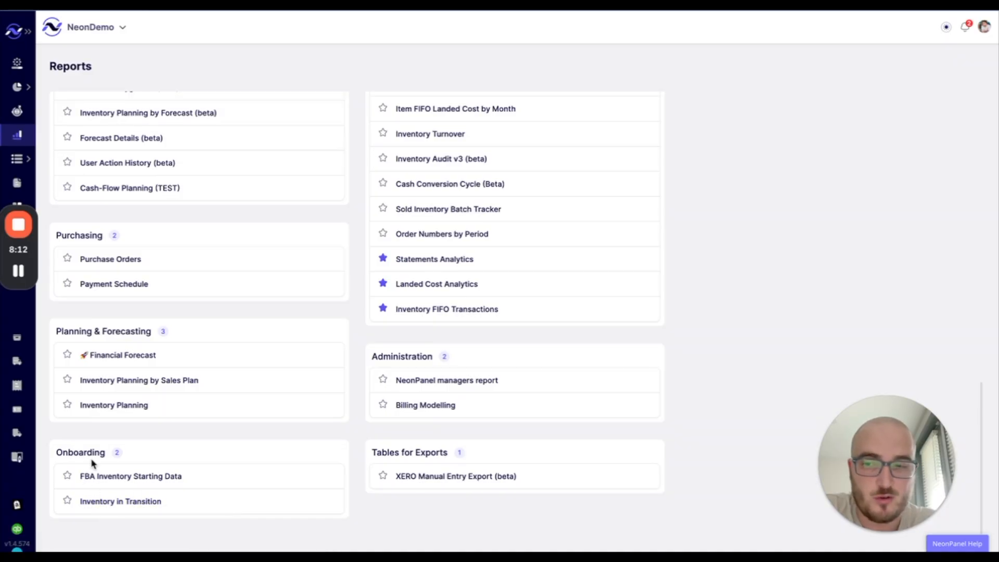
- Open Inventory in Transition with Florida Deals included and scroll through its PO export columns
click(104, 503)
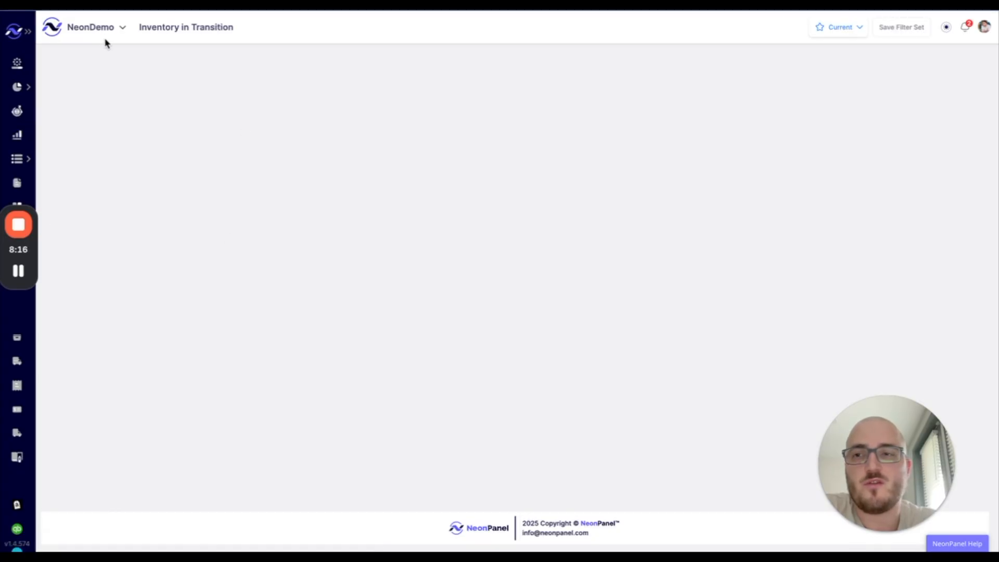
click(99, 38)
scroll(120, 177, down, 3)
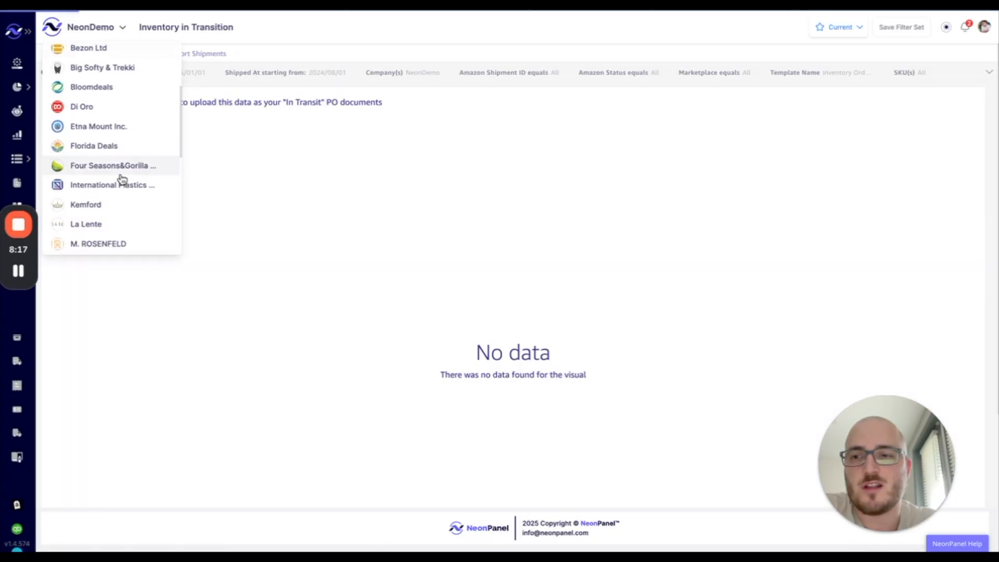
click(99, 147)
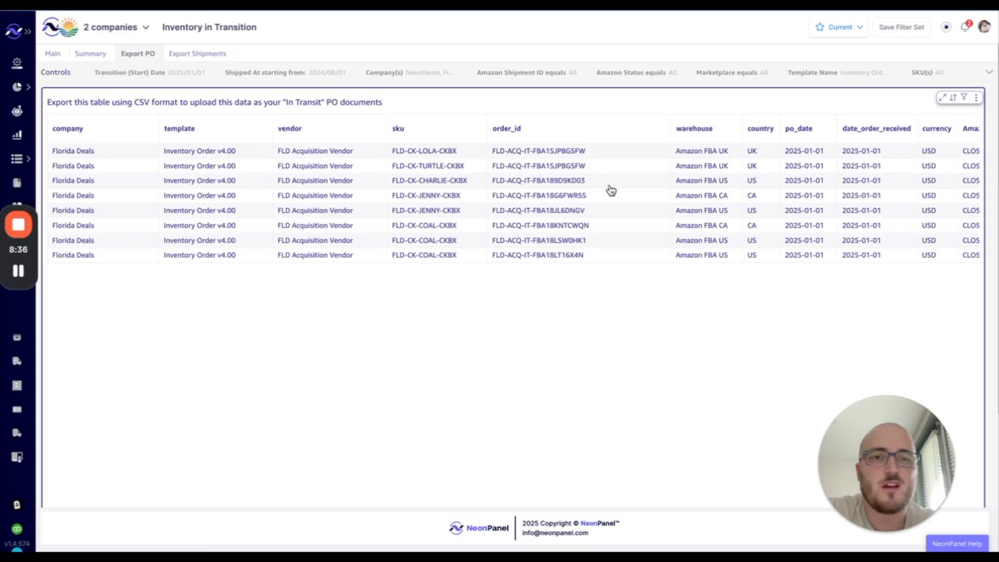
scroll(663, 336, right, 3)
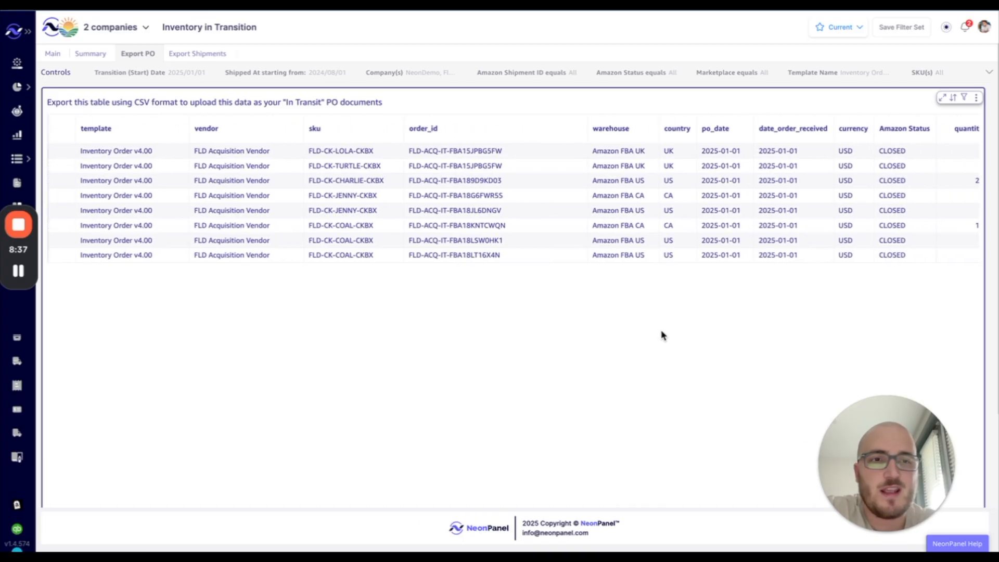
scroll(663, 336, right, 2)
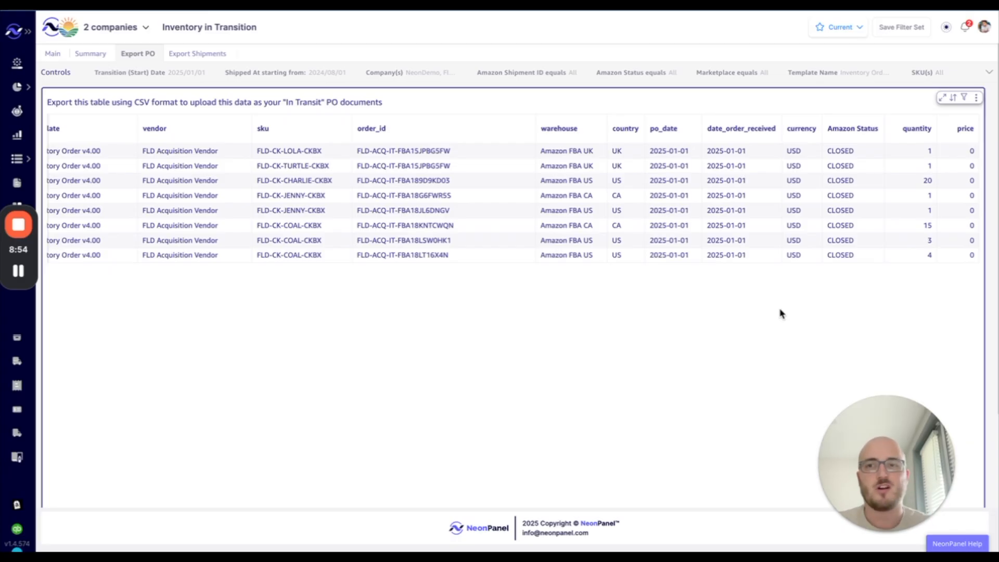
- Set the report's Transition (Start) Date to 2025/06/01
click(338, 76)
click(136, 112)
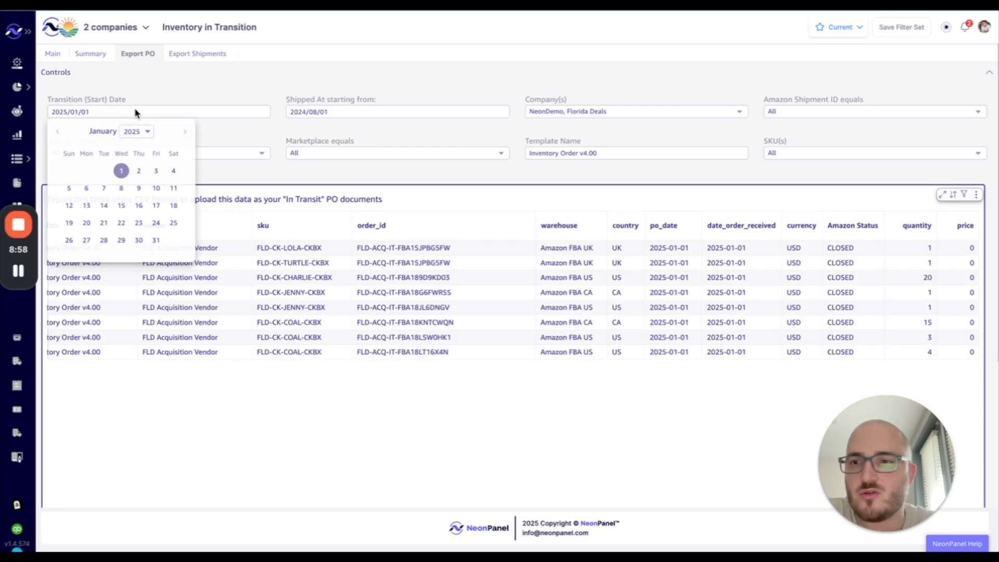
click(185, 131)
click(184, 131)
click(184, 132)
click(184, 131)
click(184, 131)
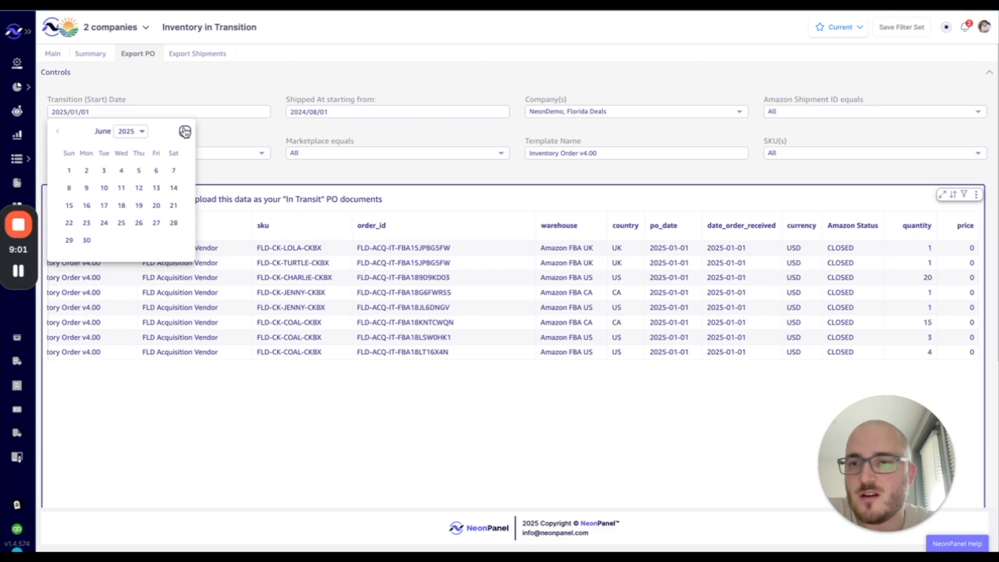
click(70, 171)
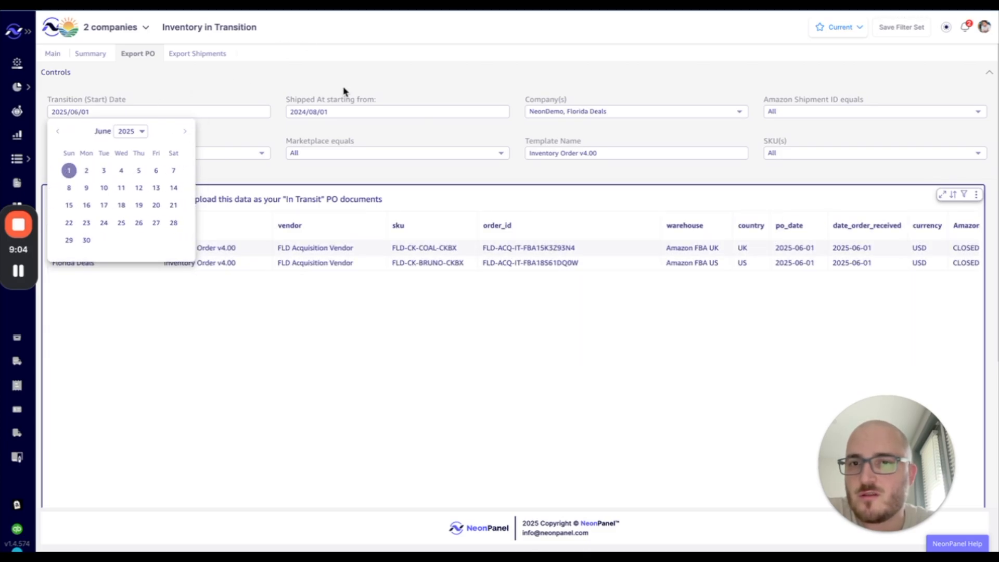
click(342, 114)
- Set the Shipped At starting date to 2025/02/01
click(350, 110)
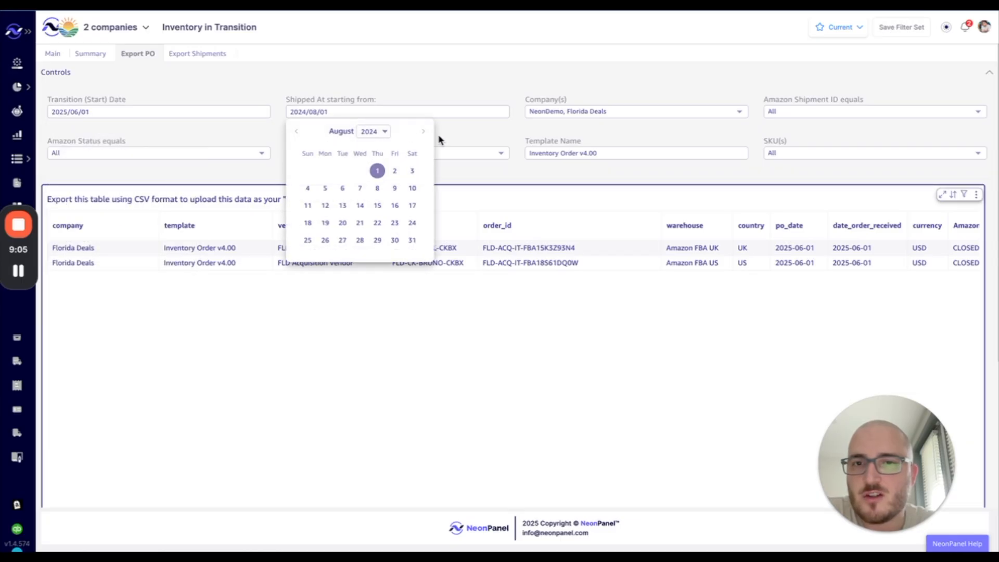
click(423, 131)
click(423, 131)
click(424, 131)
click(423, 132)
click(424, 131)
click(423, 131)
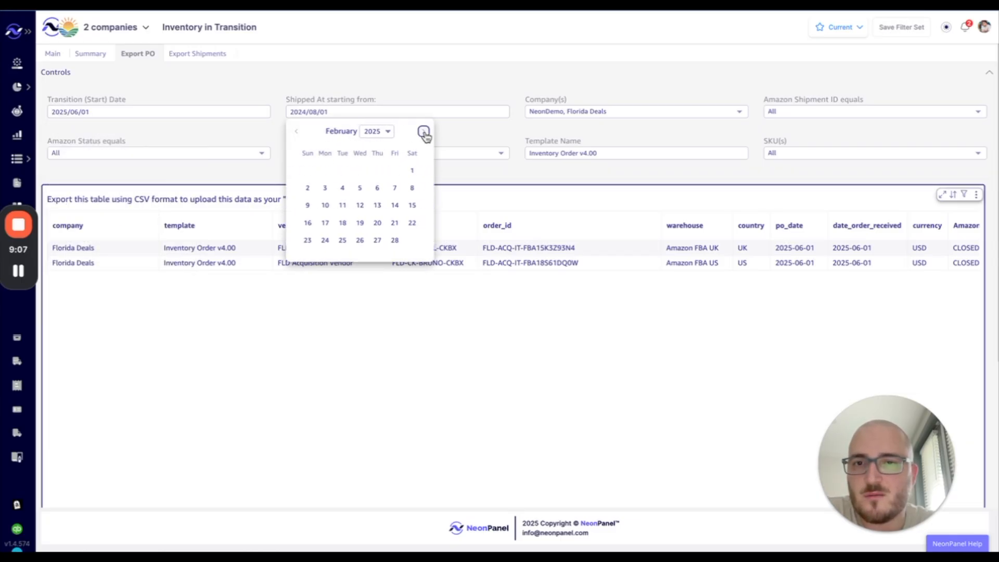
click(412, 170)
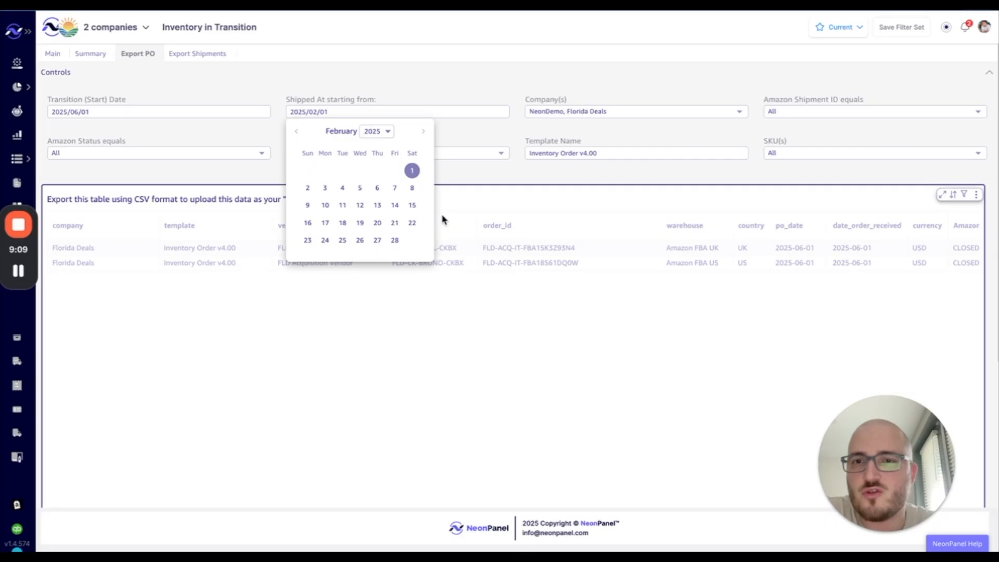
click(491, 331)
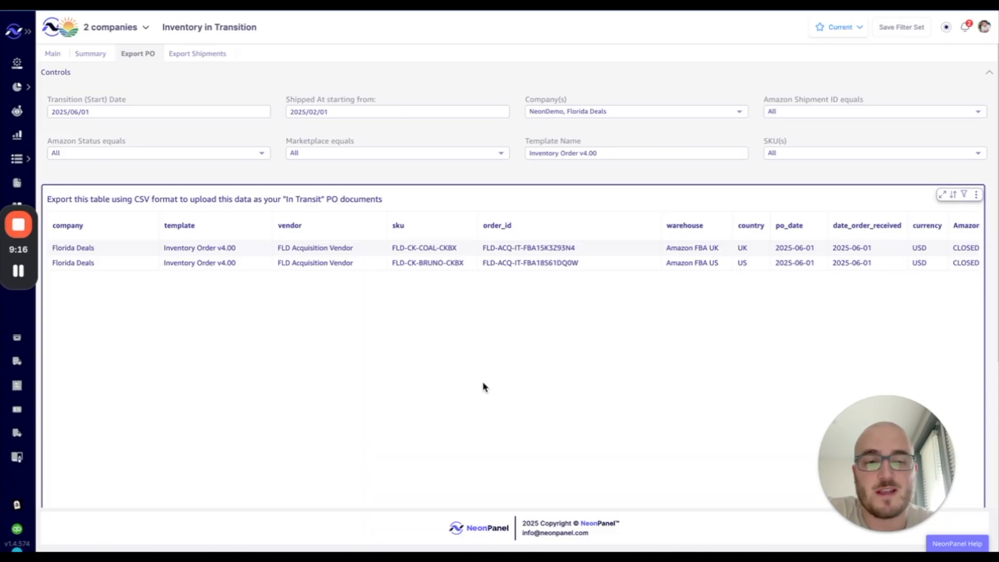
- Export the filtered in-transit rows to Excel and return to the NP Bulk Uploads sheet
scroll(482, 387, right, 5)
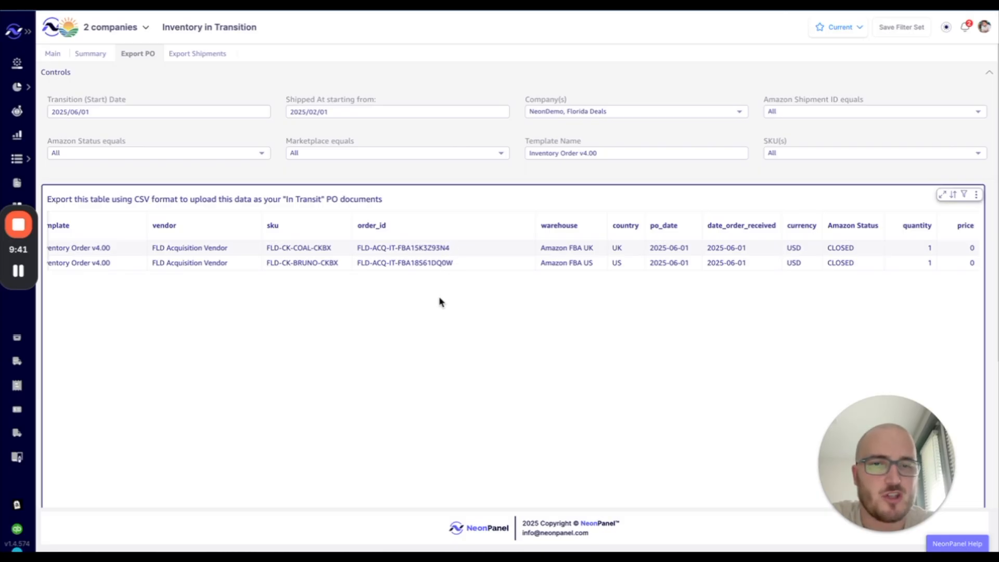
click(976, 194)
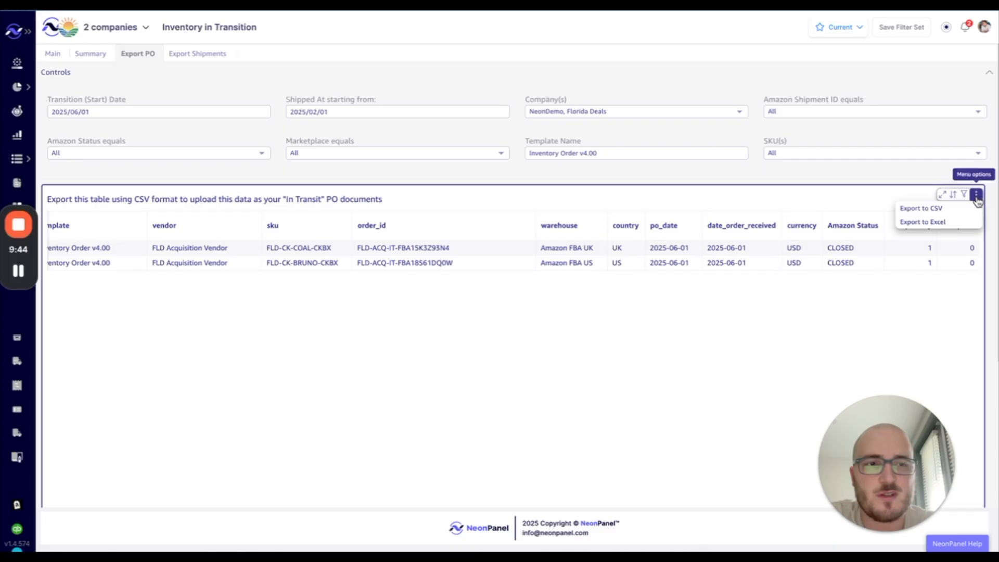
click(933, 222)
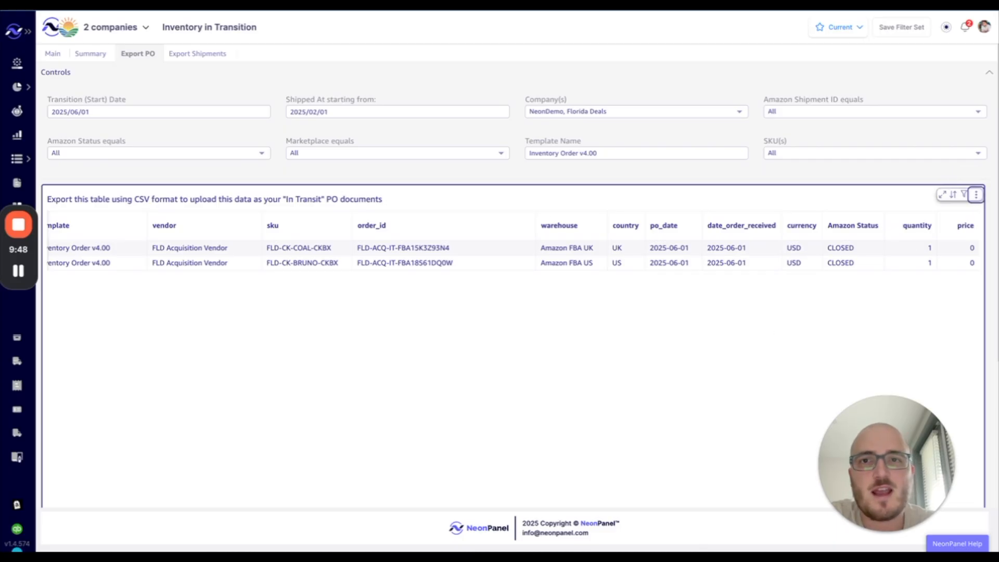
key(ctrl+Tab)
click(611, 392)
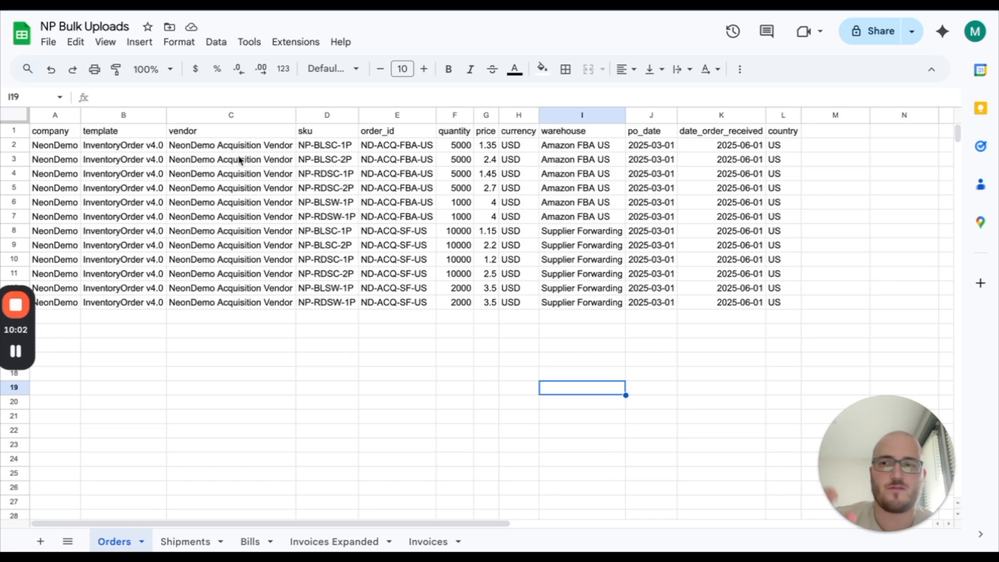
- Save the Orders sheet as Comma Separated Values (.csv), then go back to NeonPanel
click(49, 43)
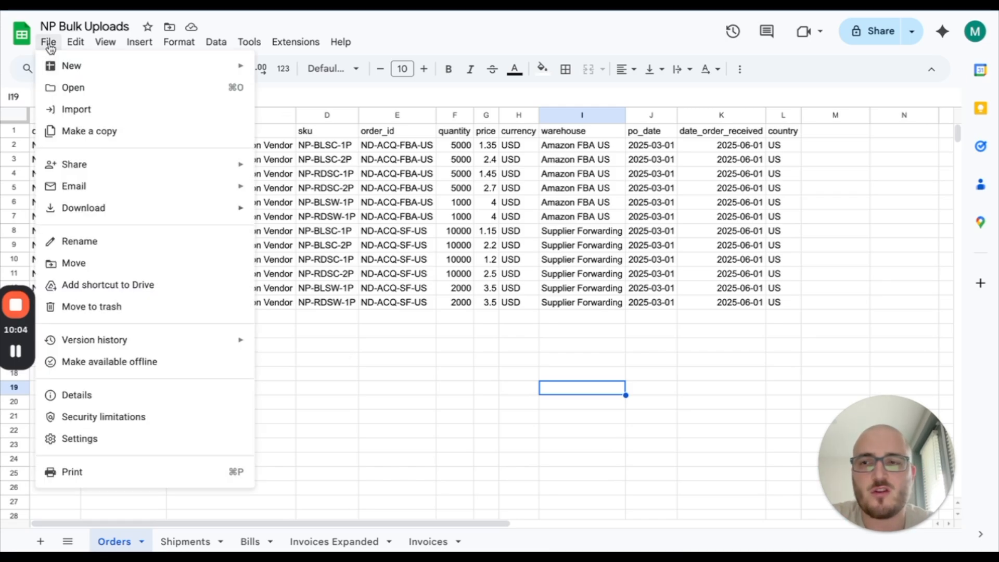
mouse_move(153, 213)
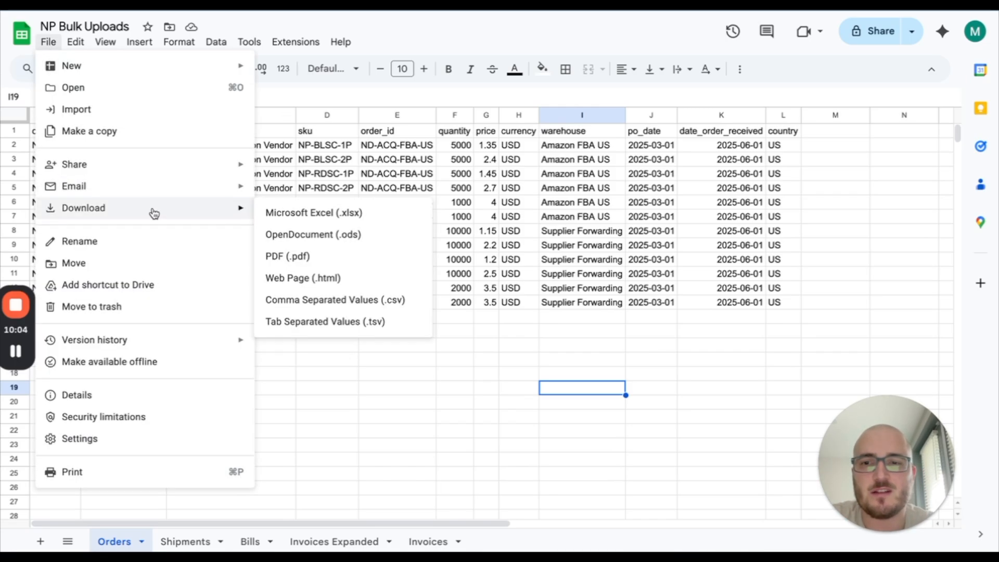
click(379, 301)
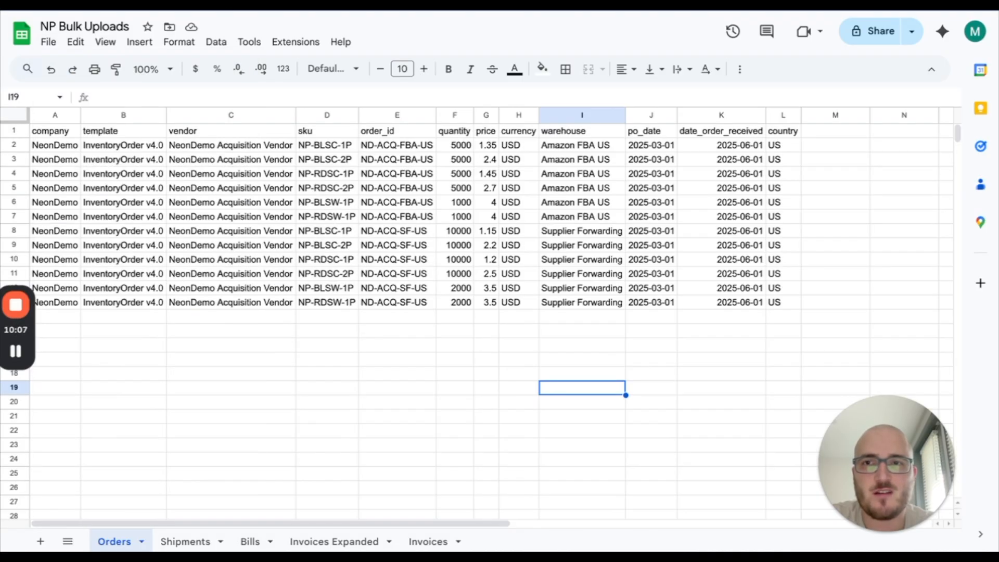
click(73, 4)
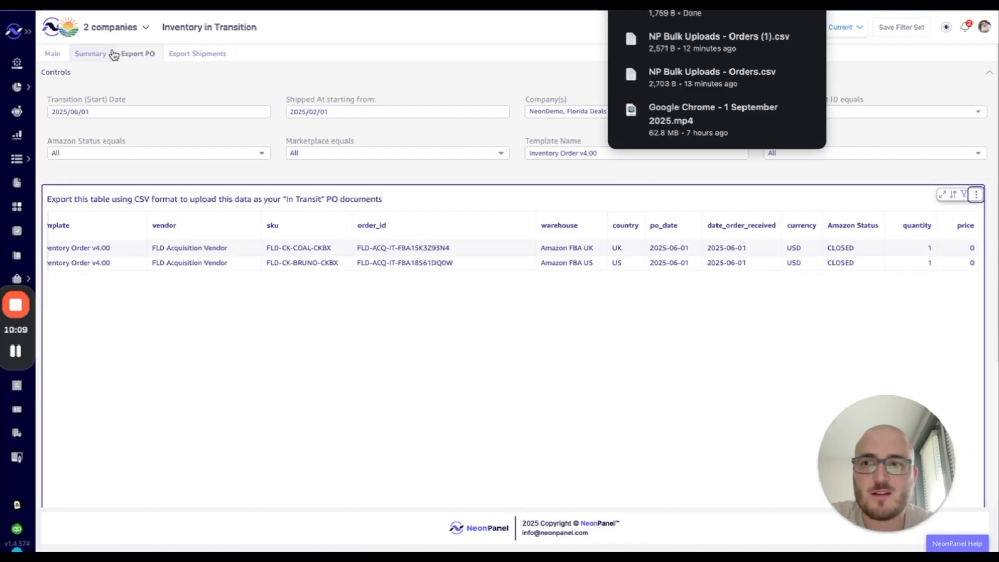
- From the Onboarding checklist, go to Data Uploads and import NP Bulk Uploads - Orders (2).csv as Inventory Orders
click(18, 62)
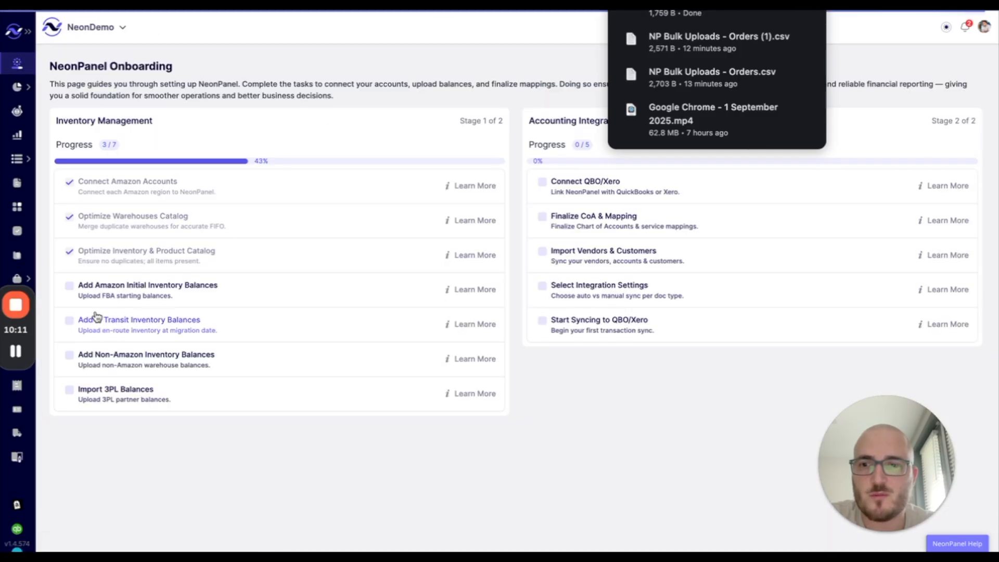
click(99, 287)
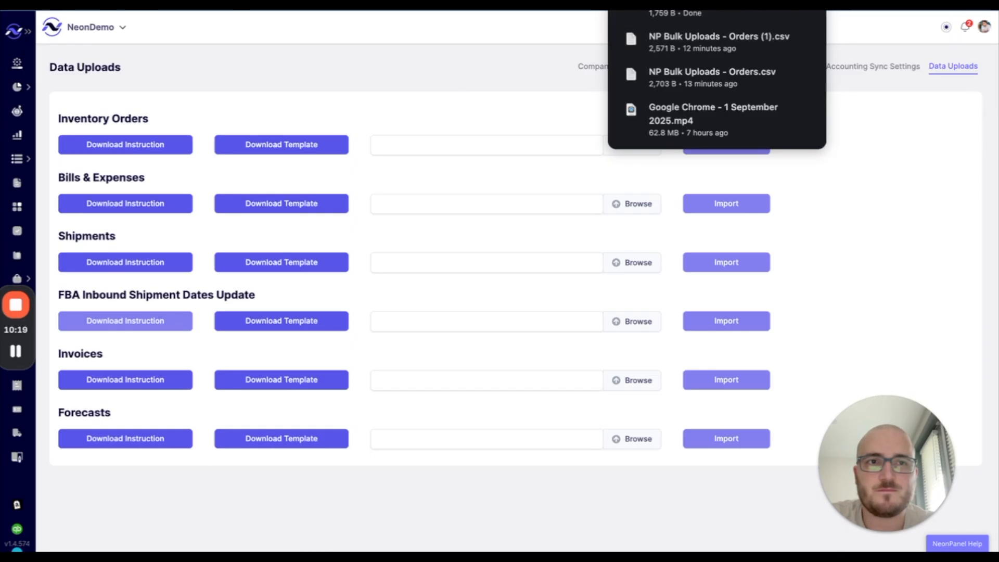
mouse_move(804, 36)
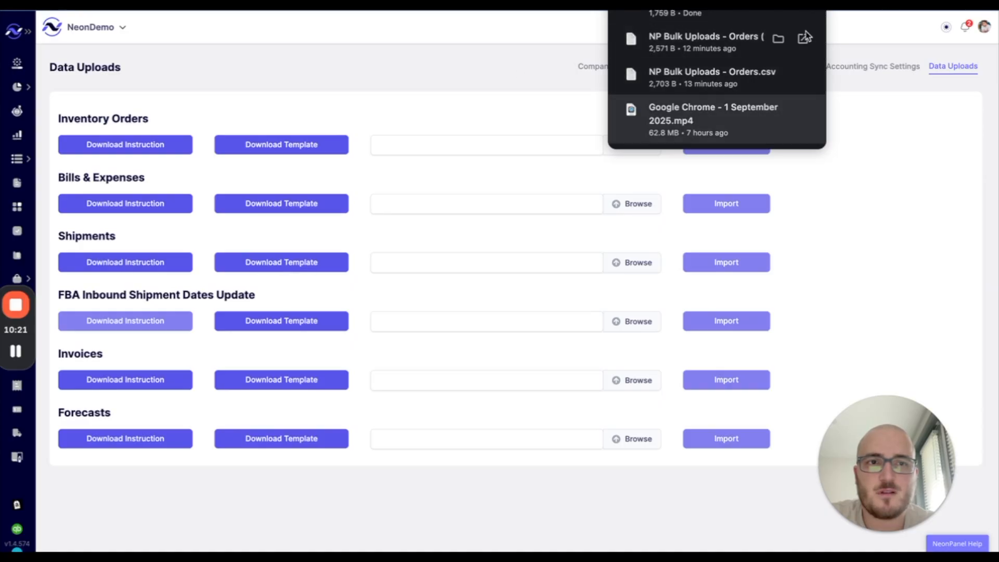
click(648, 152)
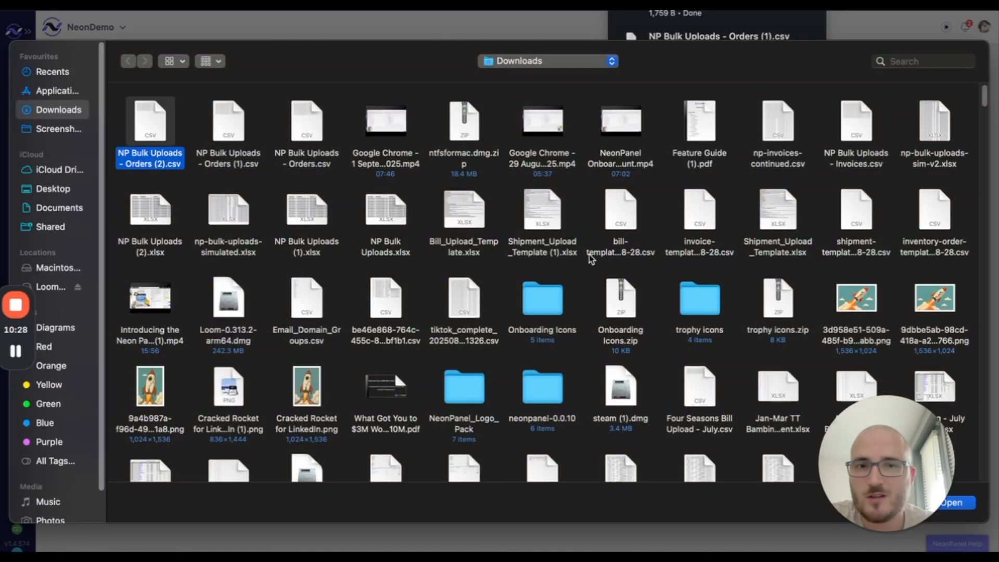
click(964, 505)
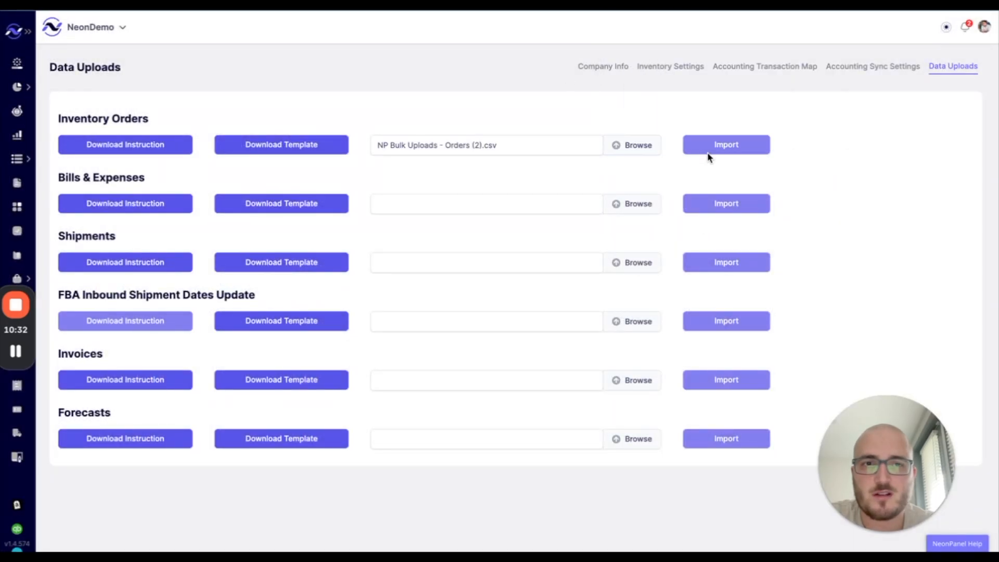
click(707, 152)
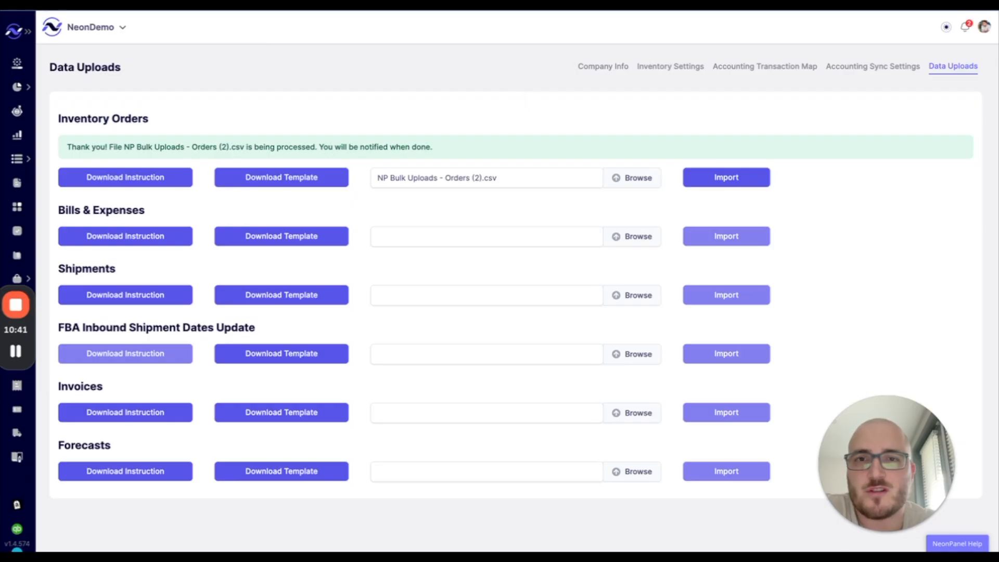
- Mark all notifications read, then check the Inventory Orders board for ND-ACQ-FBA-US and ND-ACQ-SF-US in Created
click(965, 28)
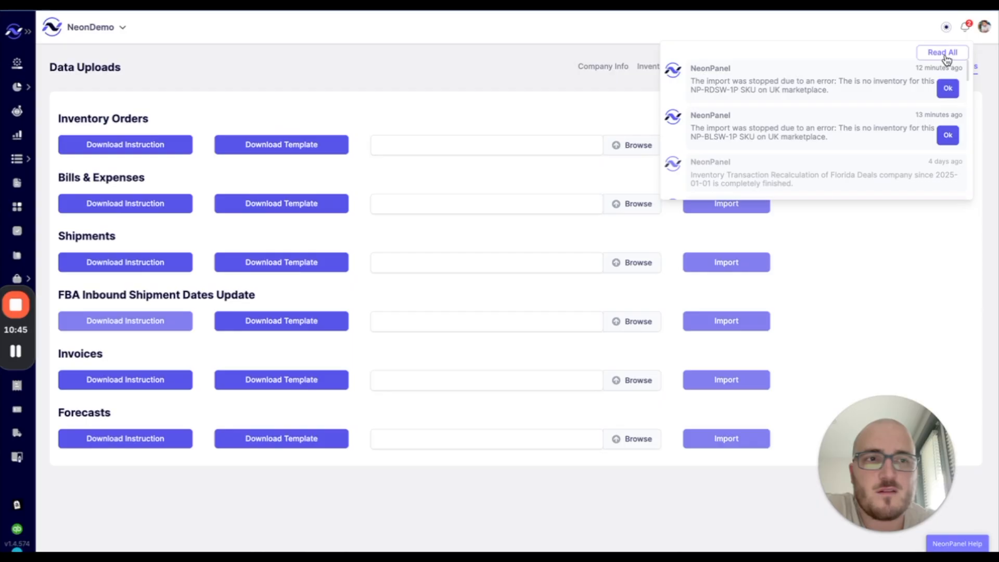
click(943, 52)
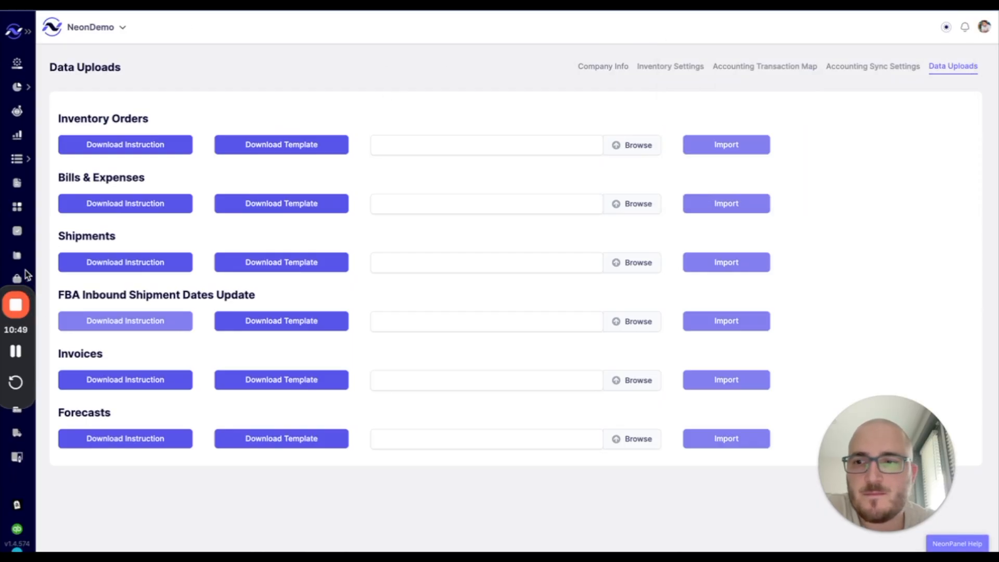
drag(22, 292, 33, 208)
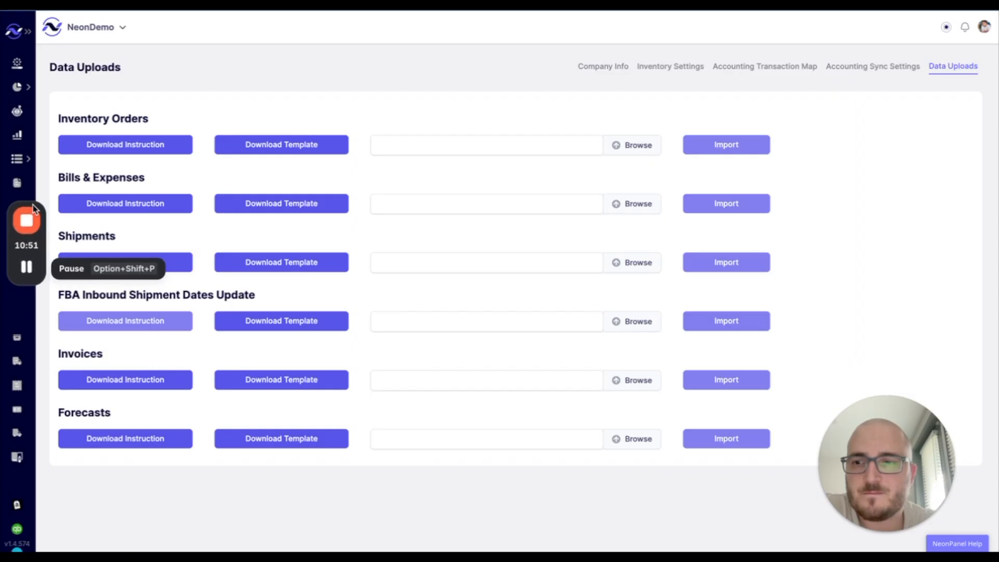
click(15, 339)
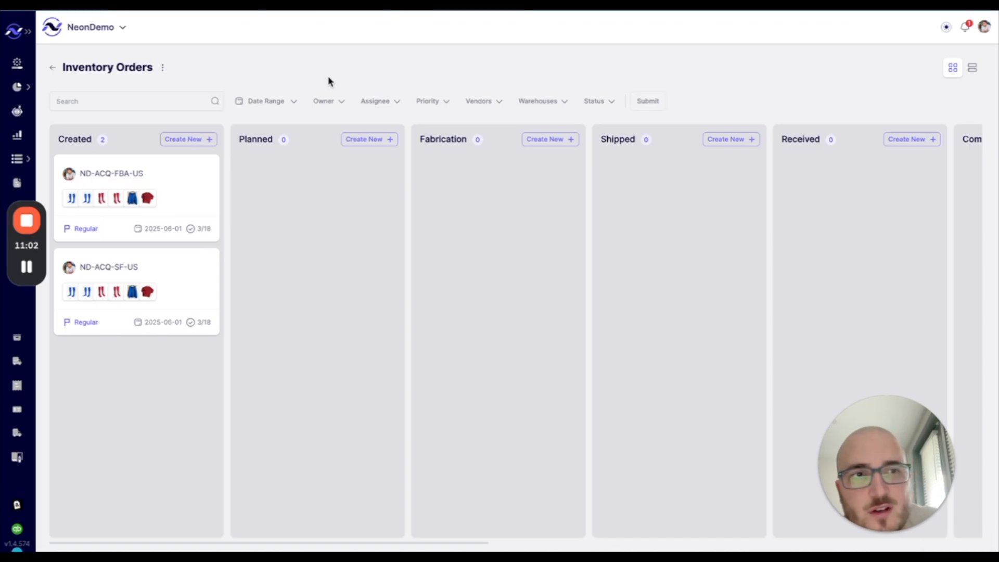
click(965, 30)
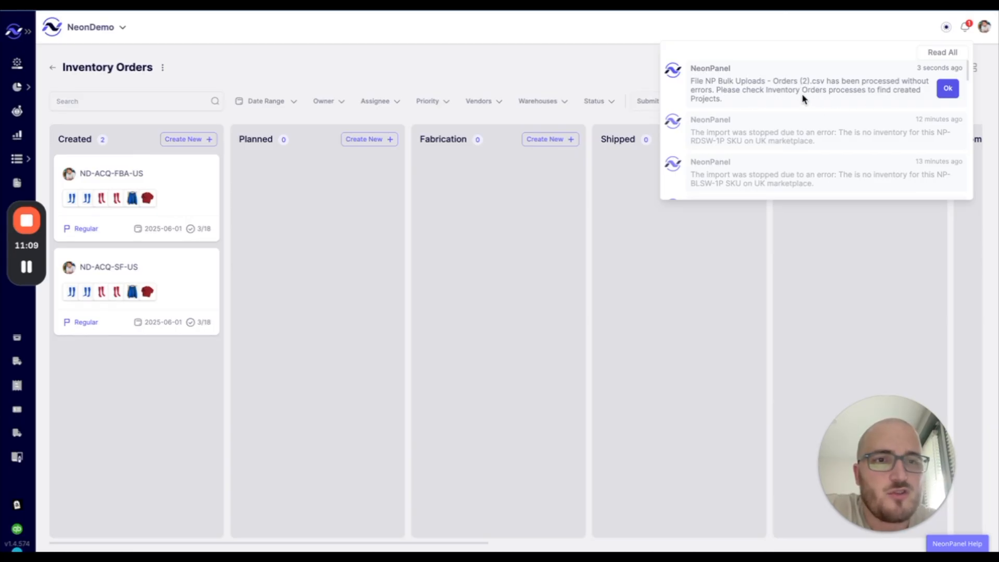
click(570, 222)
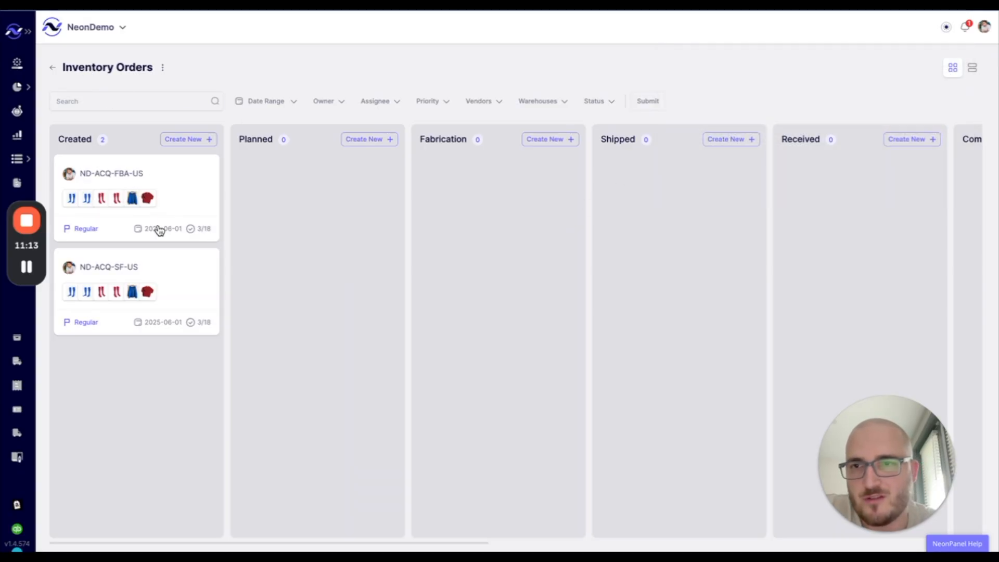
click(181, 186)
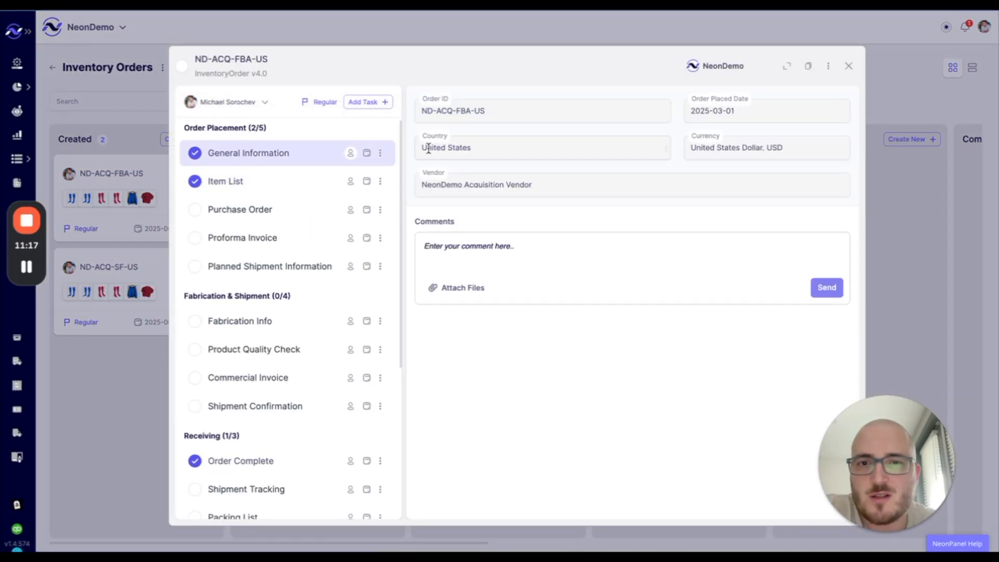
click(263, 183)
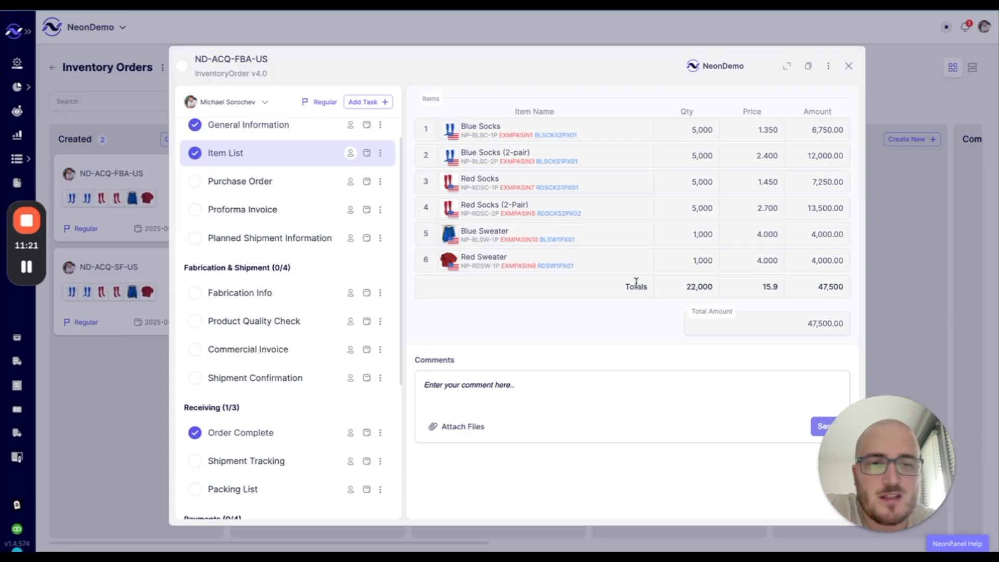
scroll(291, 353, down, 3)
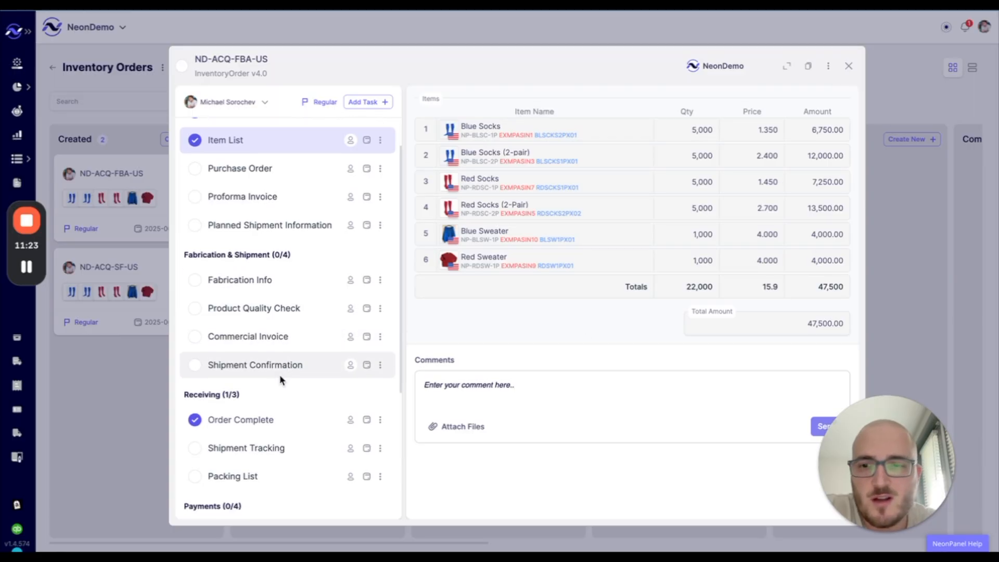
click(258, 292)
scroll(258, 293, down, 2)
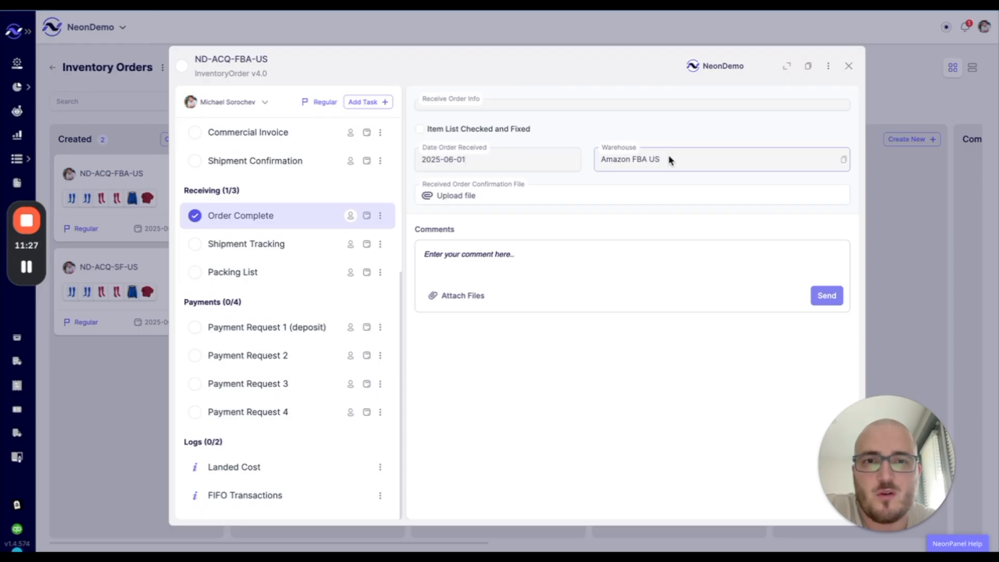
click(849, 67)
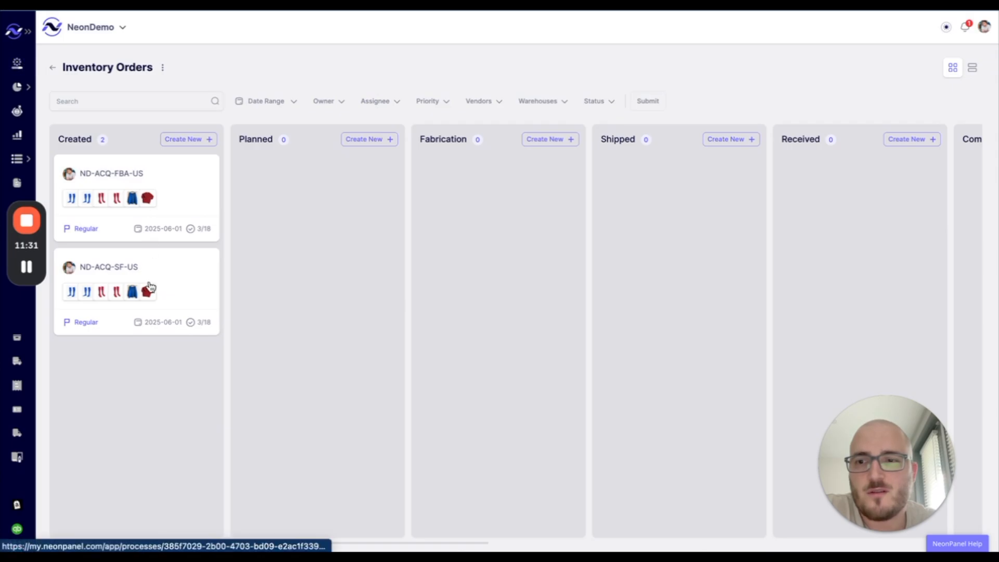
- Tick Amazon Initial and In Transit Inventory Balances on the Onboarding checklist, bringing it to 5 of 7
click(18, 63)
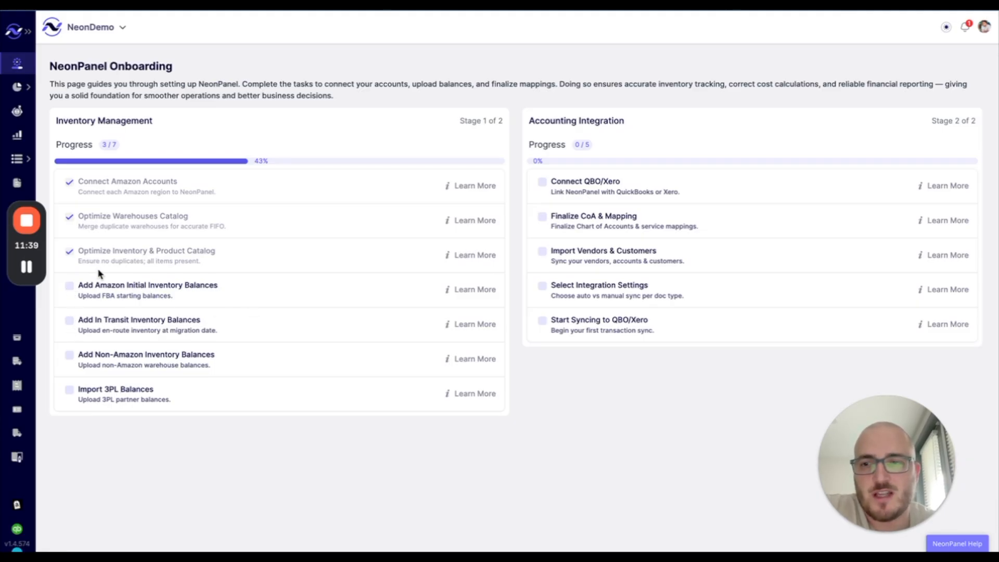
click(70, 289)
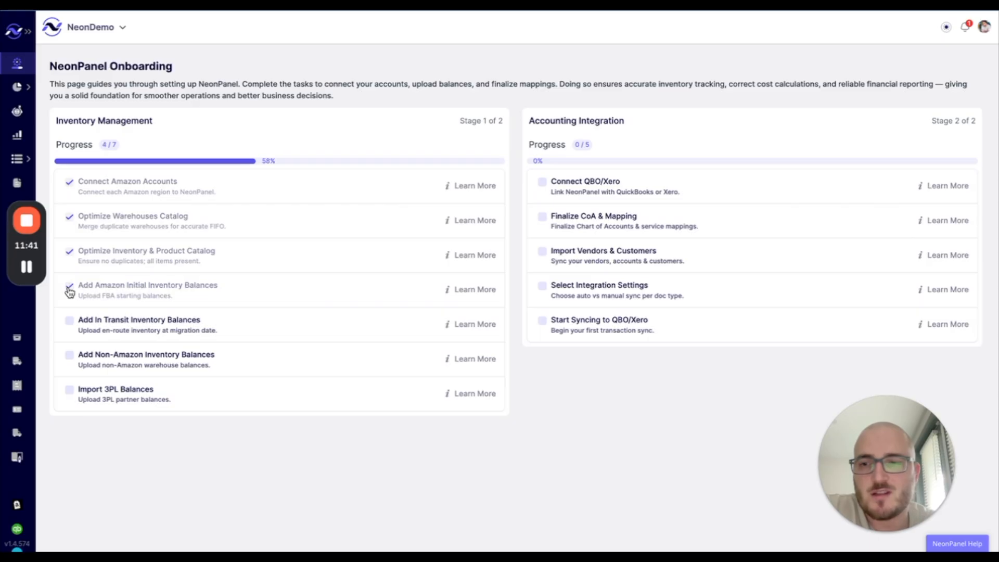
click(69, 322)
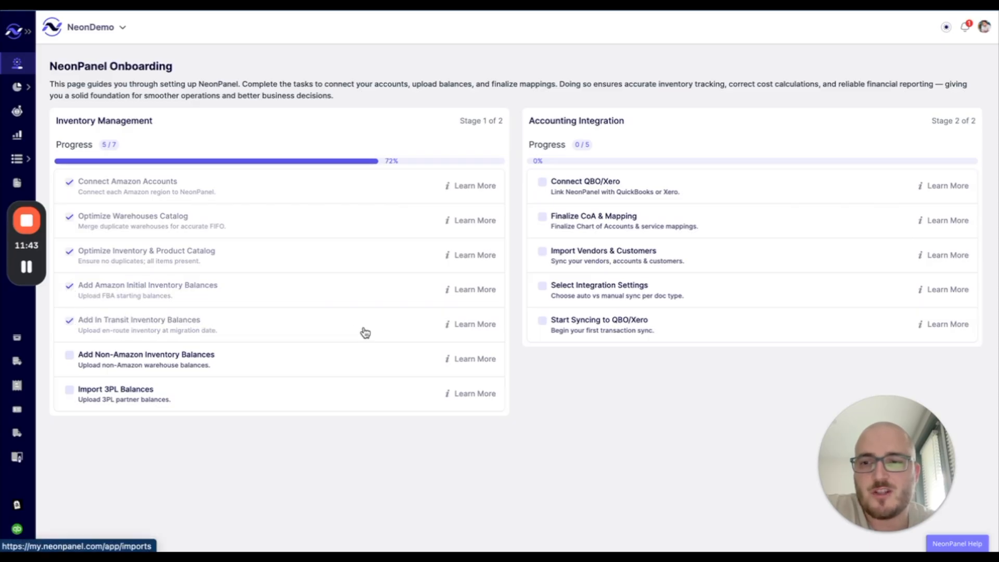